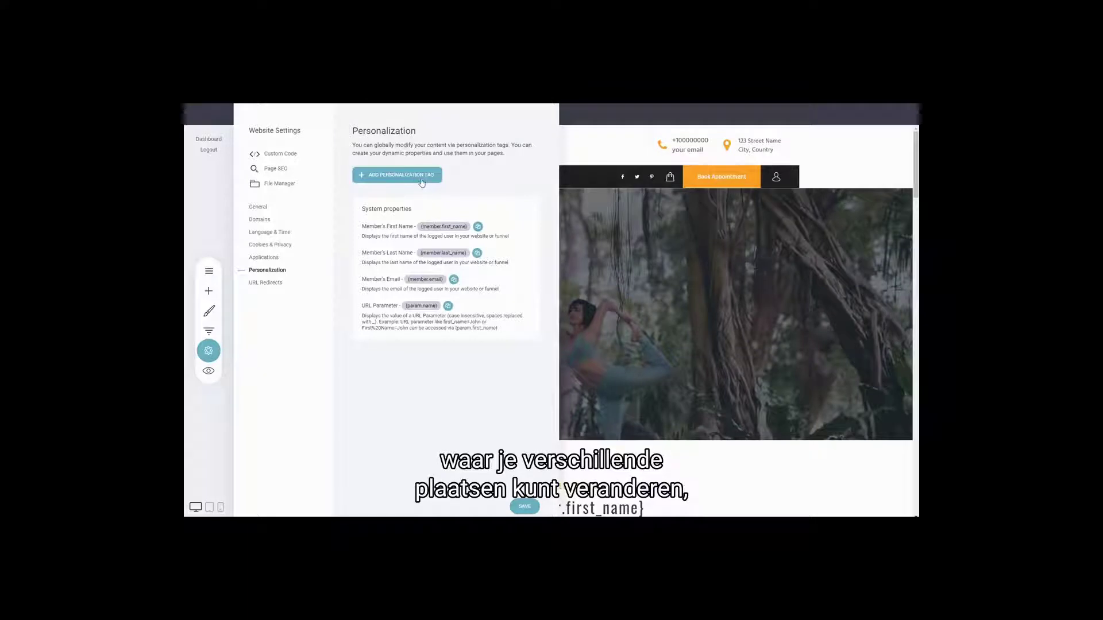
# Step: Create a new personalization tag named email, giving the tag {email}
pyautogui.click(390, 181)
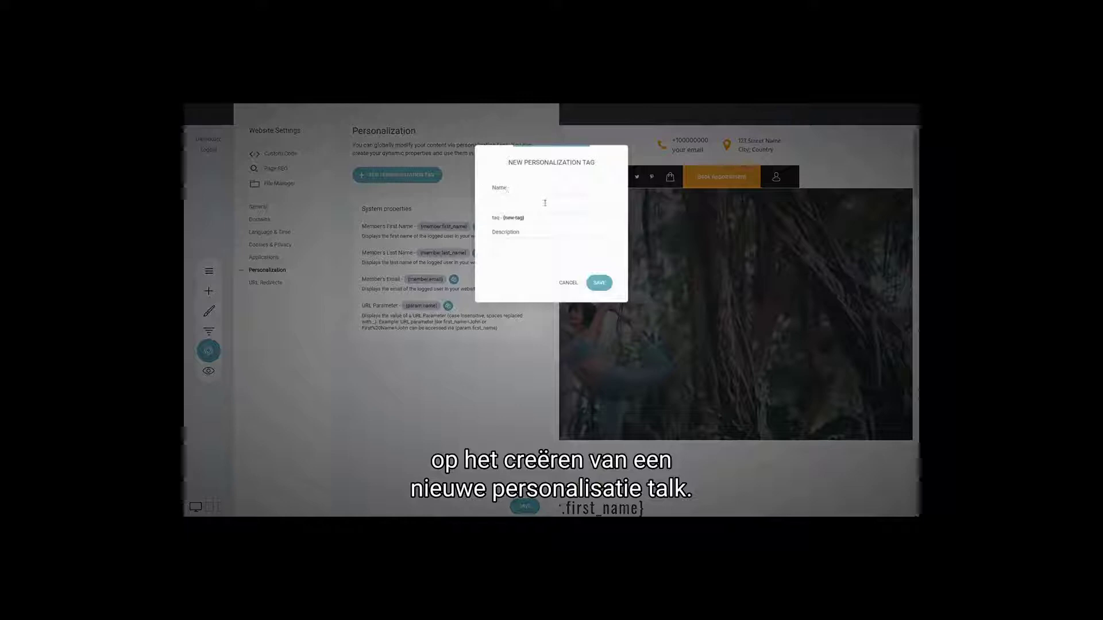
pyautogui.click(543, 204)
pyautogui.write('email')
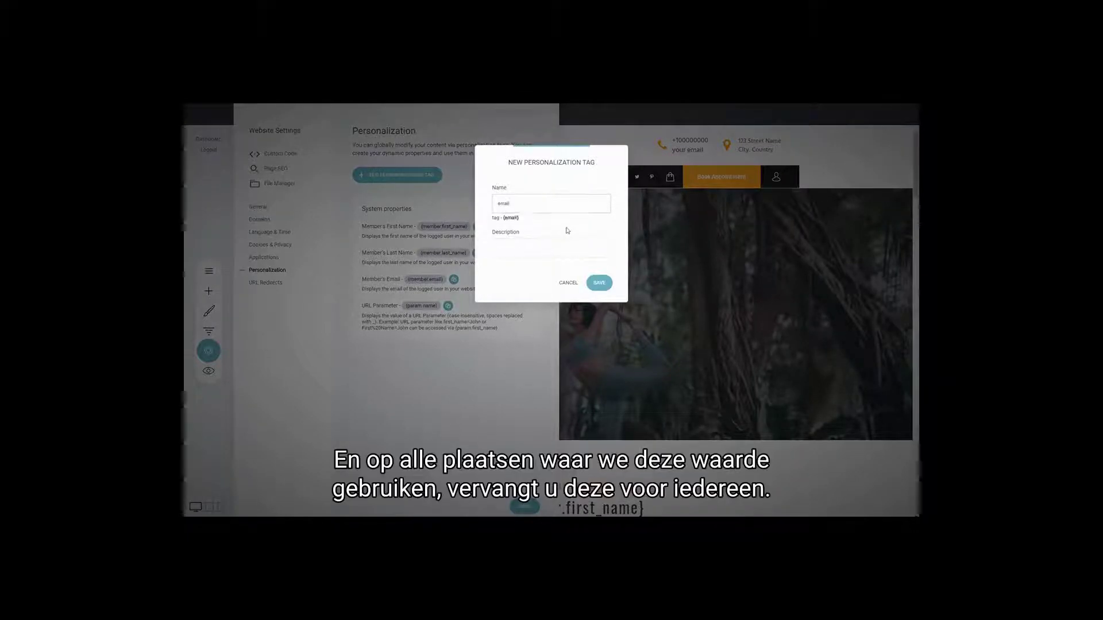
pyautogui.click(557, 228)
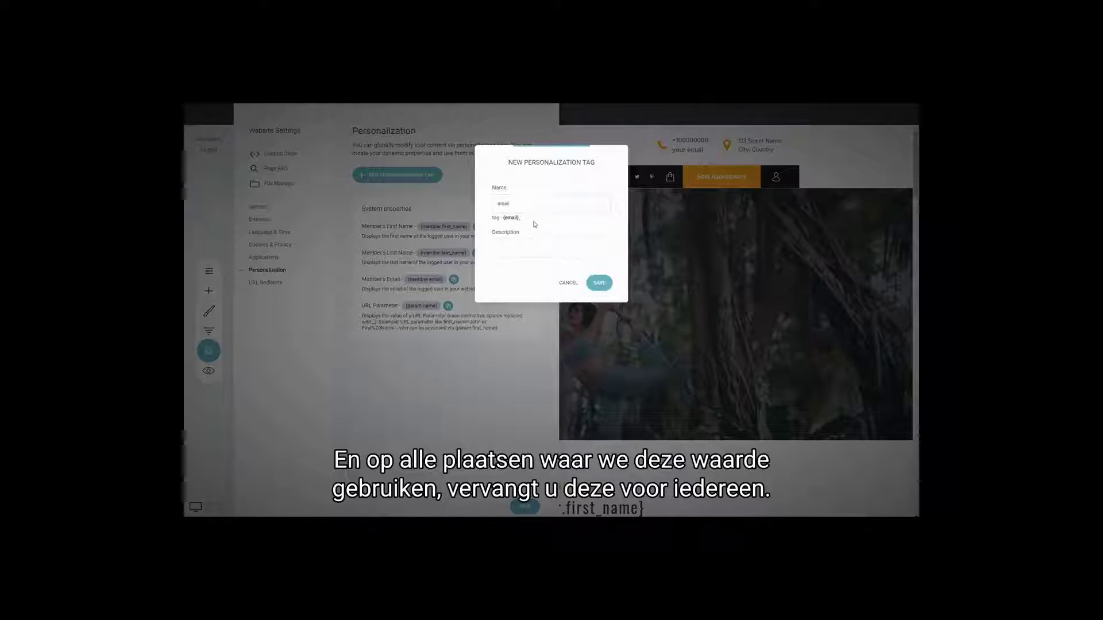
pyautogui.click(600, 283)
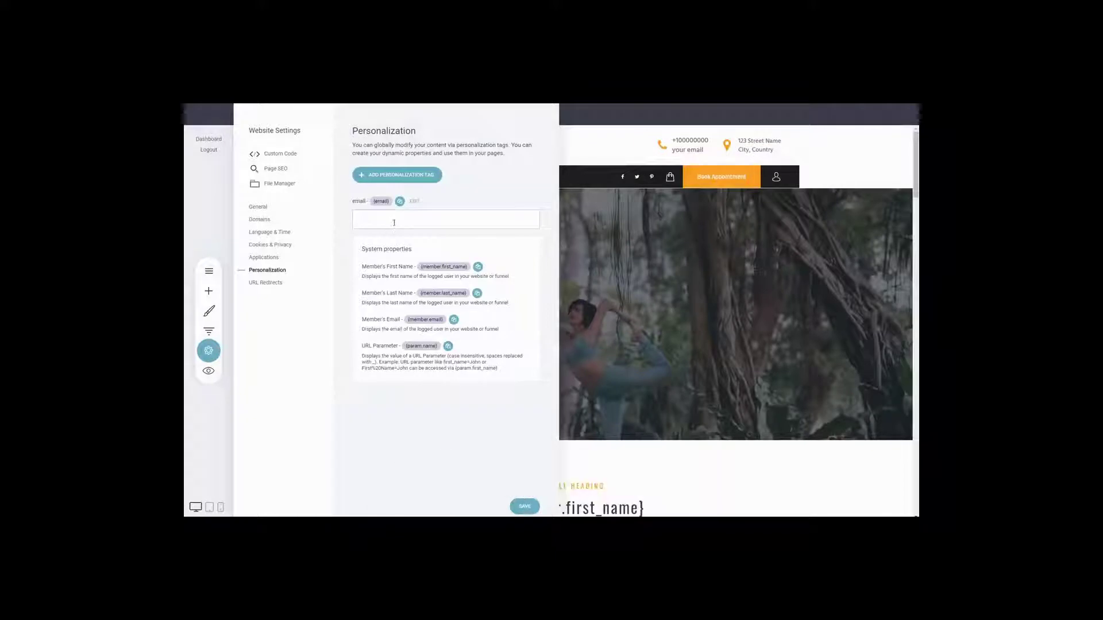
# Step: Enter the contact e-mail address as the email tag's value, copy the tag, and save
pyautogui.click(394, 222)
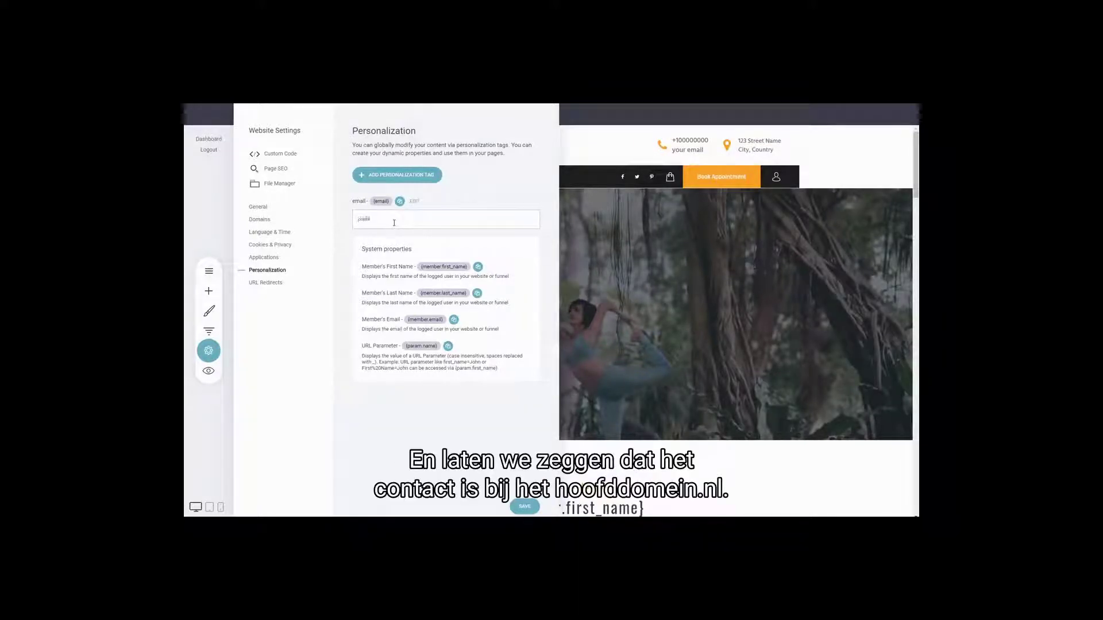
pyautogui.write('contact@domain.com')
pyautogui.hotkey('ctrl', 'a')
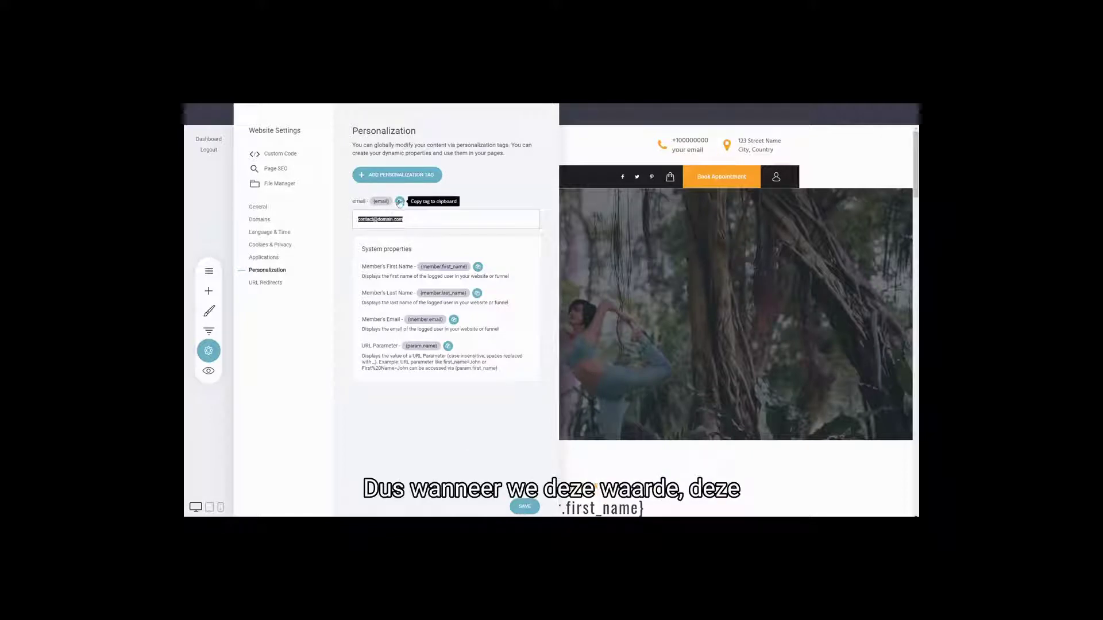
pyautogui.click(401, 202)
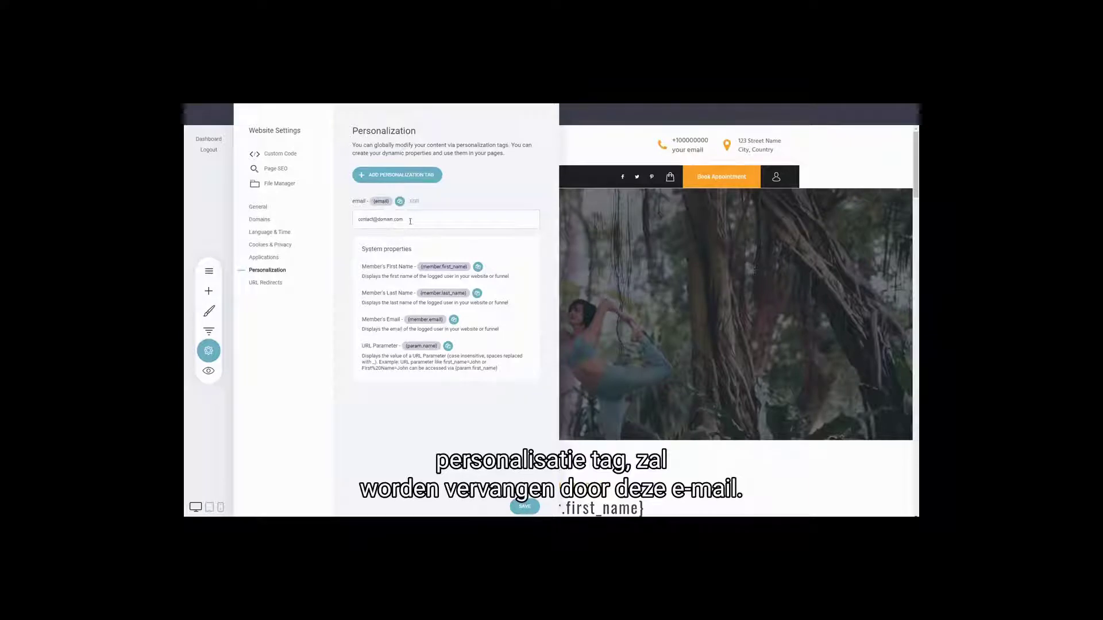
pyautogui.moveTo(404, 218); pyautogui.dragTo(356, 219)
pyautogui.click(432, 435)
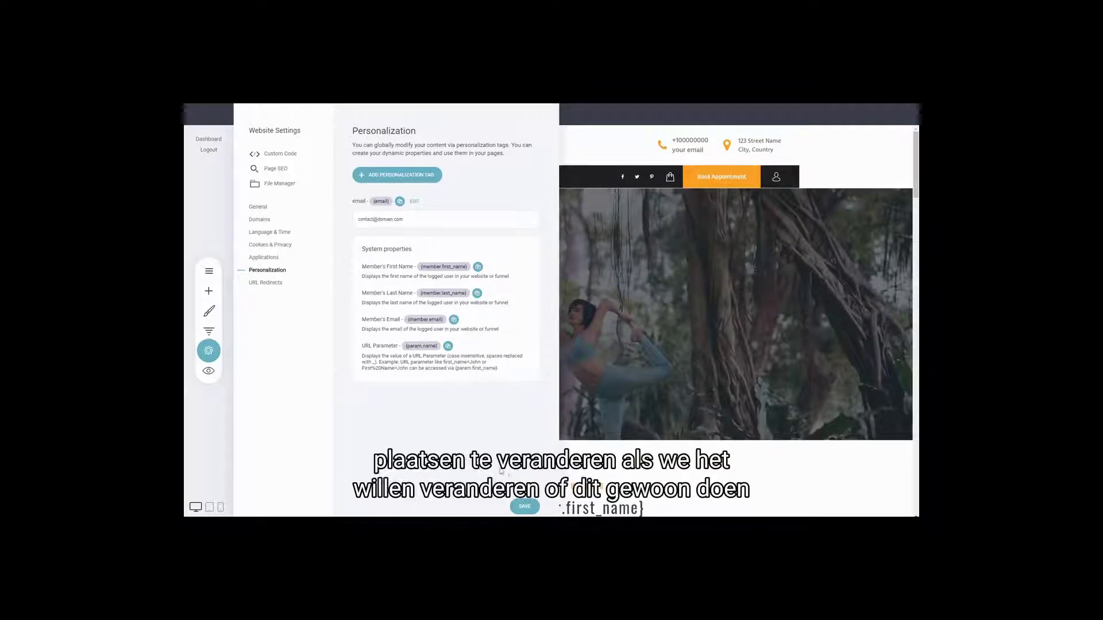
pyautogui.click(512, 506)
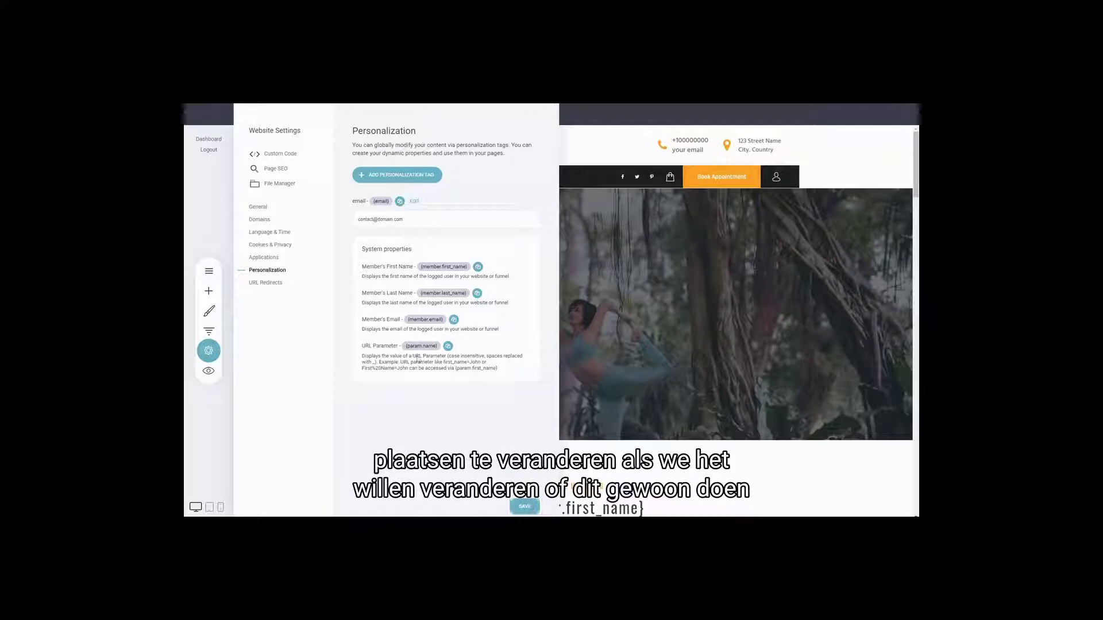
# Step: Replace the header's 'your email' text with the pasted {email} tag
pyautogui.click(526, 508)
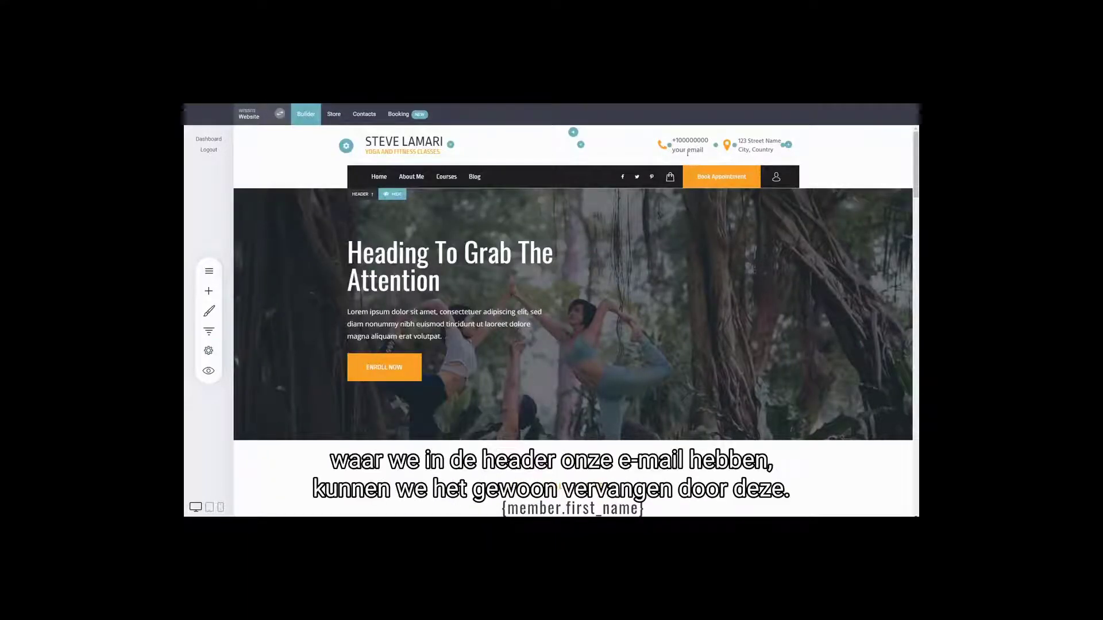
pyautogui.click(691, 151)
pyautogui.moveTo(703, 151); pyautogui.dragTo(671, 150)
pyautogui.hotkey('ctrl', 'v')
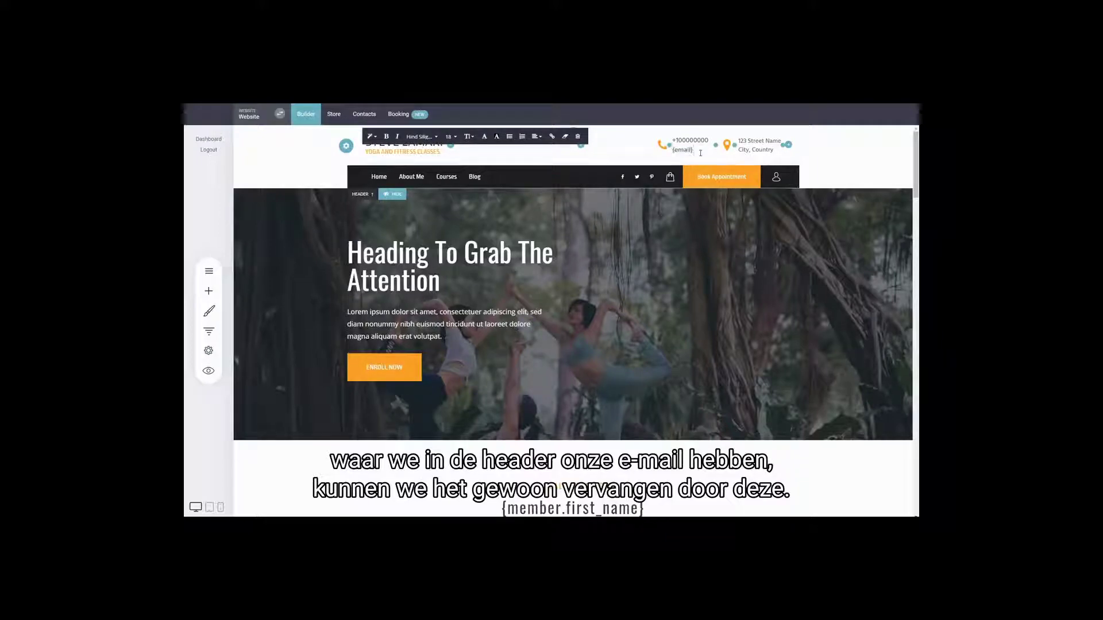
# Step: Paste {email} after 'email:' in the footer contacts and select it
pyautogui.scroll(-10, 575, 287)
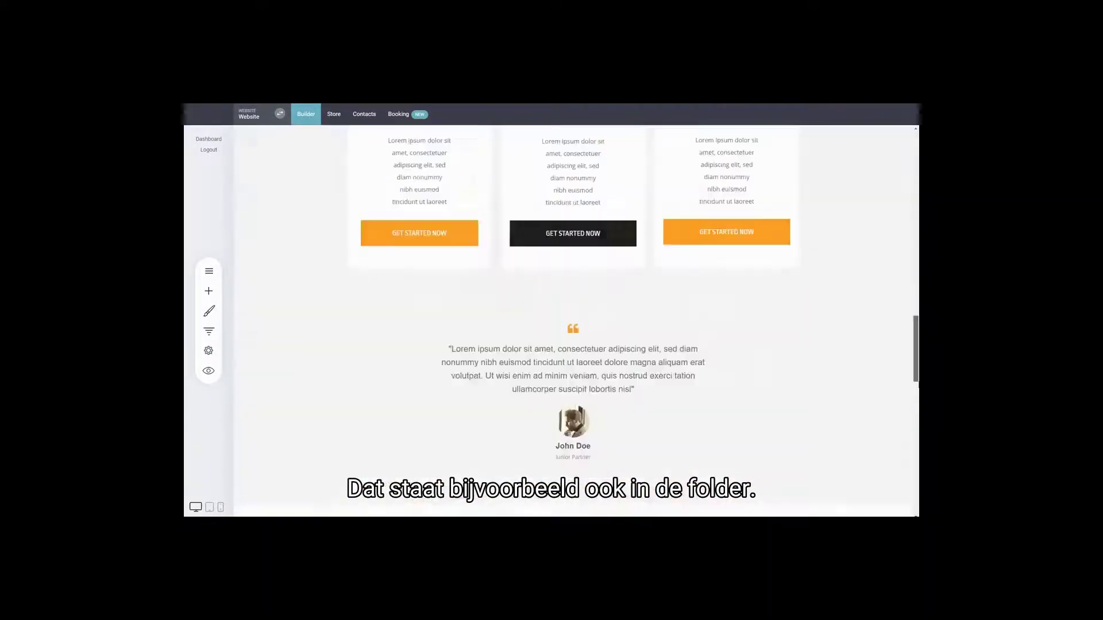
pyautogui.scroll(-10, 720, 398)
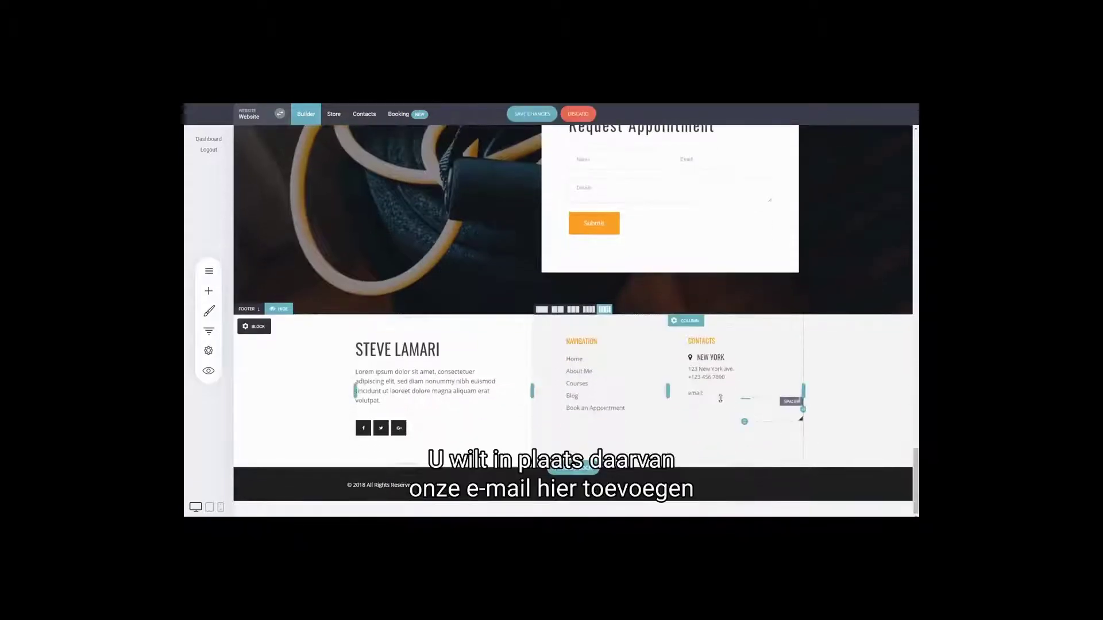
pyautogui.click(708, 394)
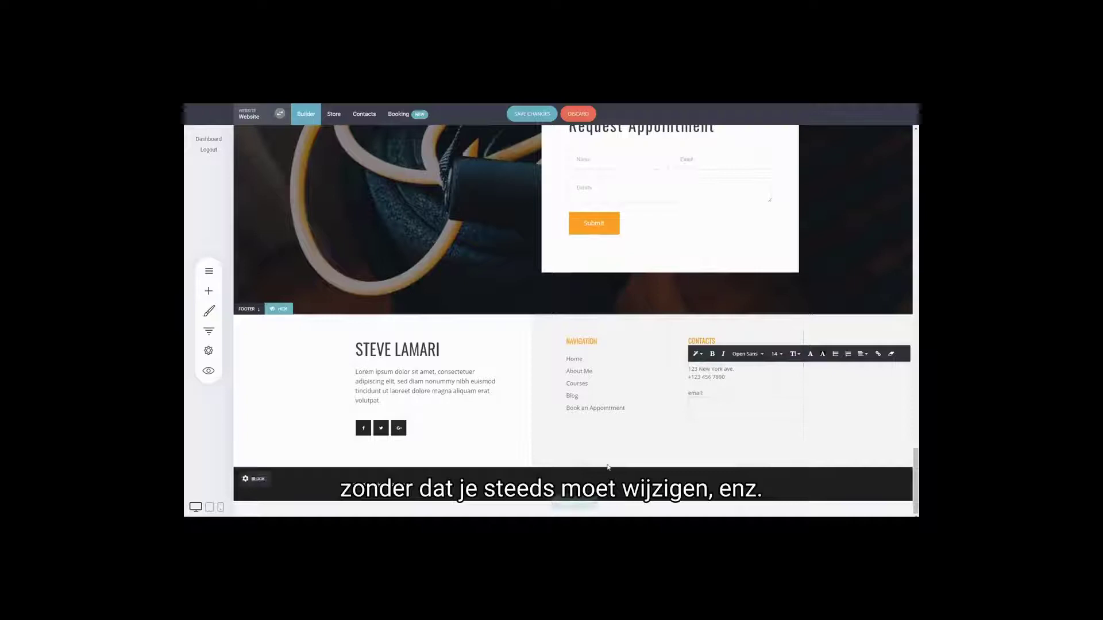
pyautogui.hotkey('ctrl', 'v')
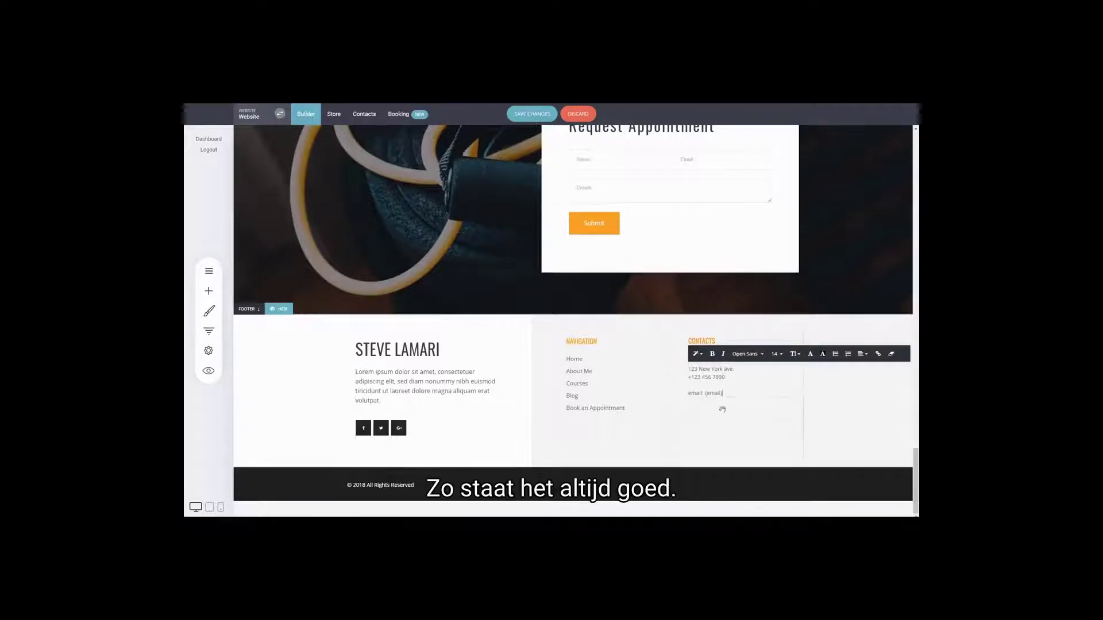
pyautogui.moveTo(725, 394); pyautogui.dragTo(704, 394)
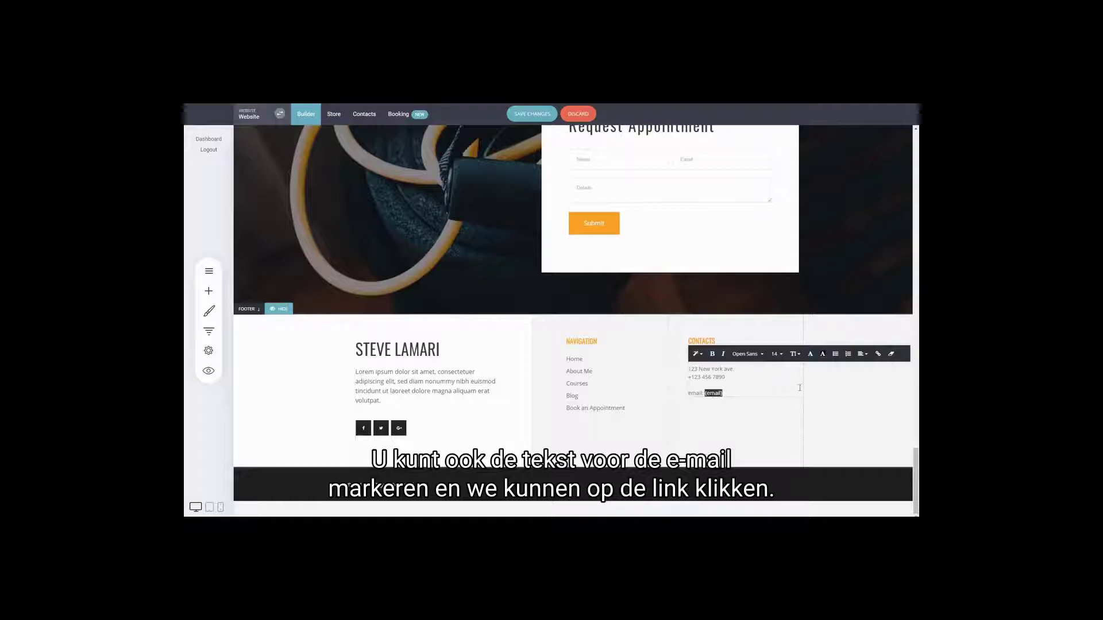
# Step: Link the selected footer {email} text as an Email link addressed to {email}
pyautogui.click(881, 357)
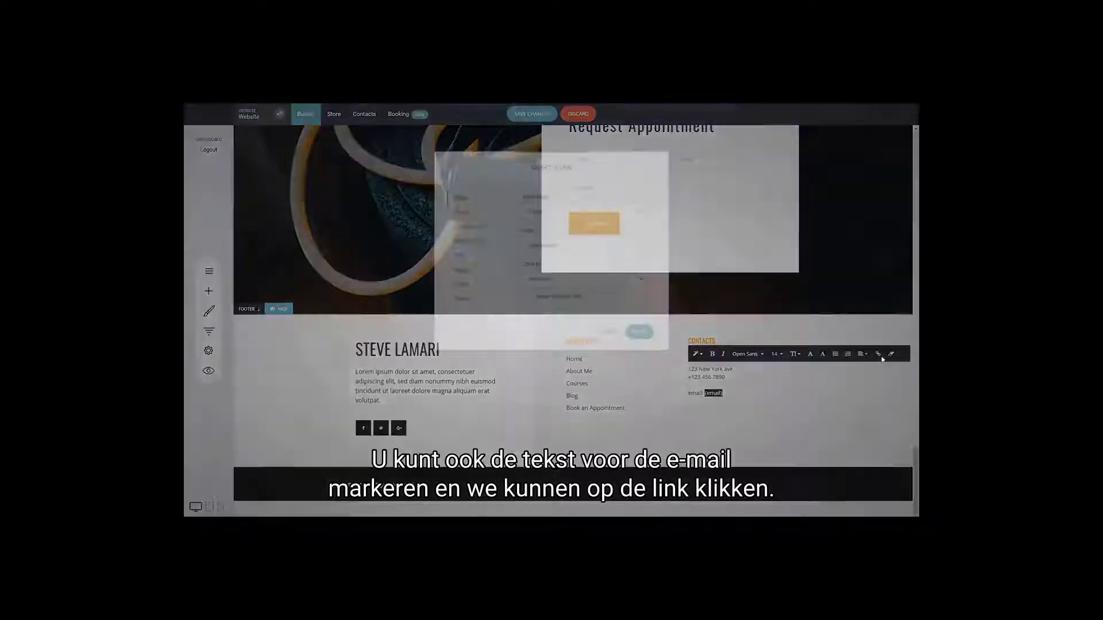
pyautogui.click(481, 288)
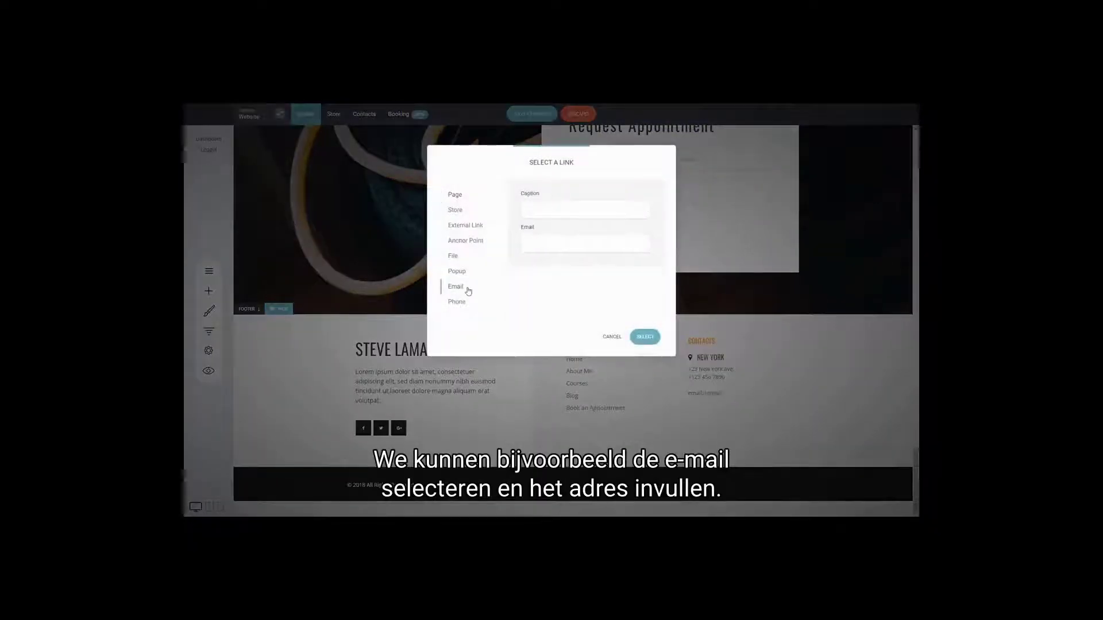
pyautogui.click(550, 243)
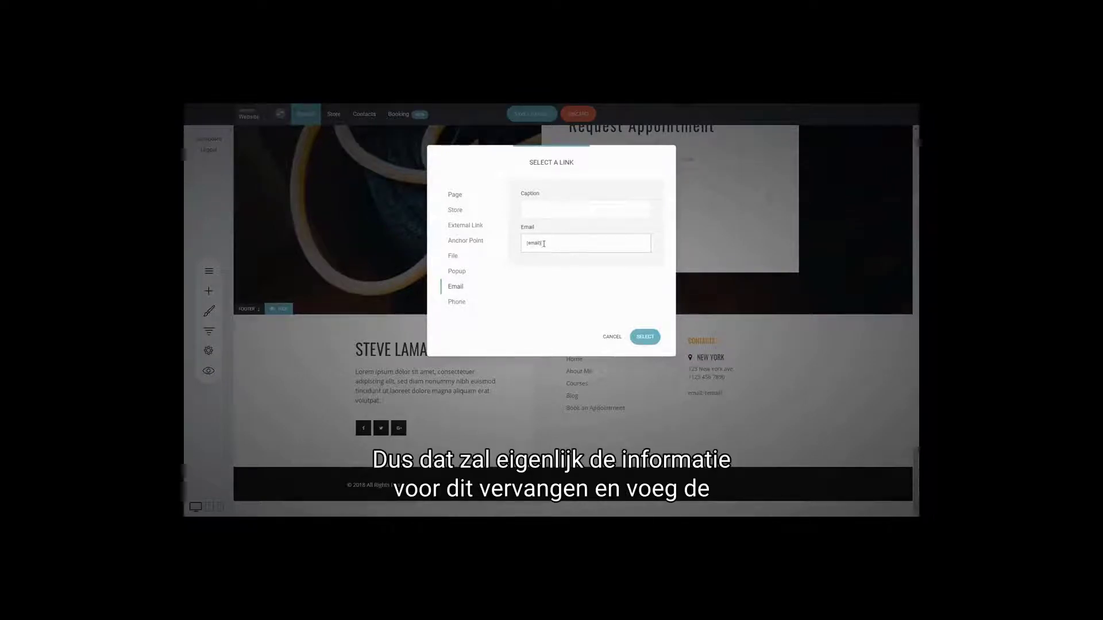
pyautogui.doubleClick(544, 244)
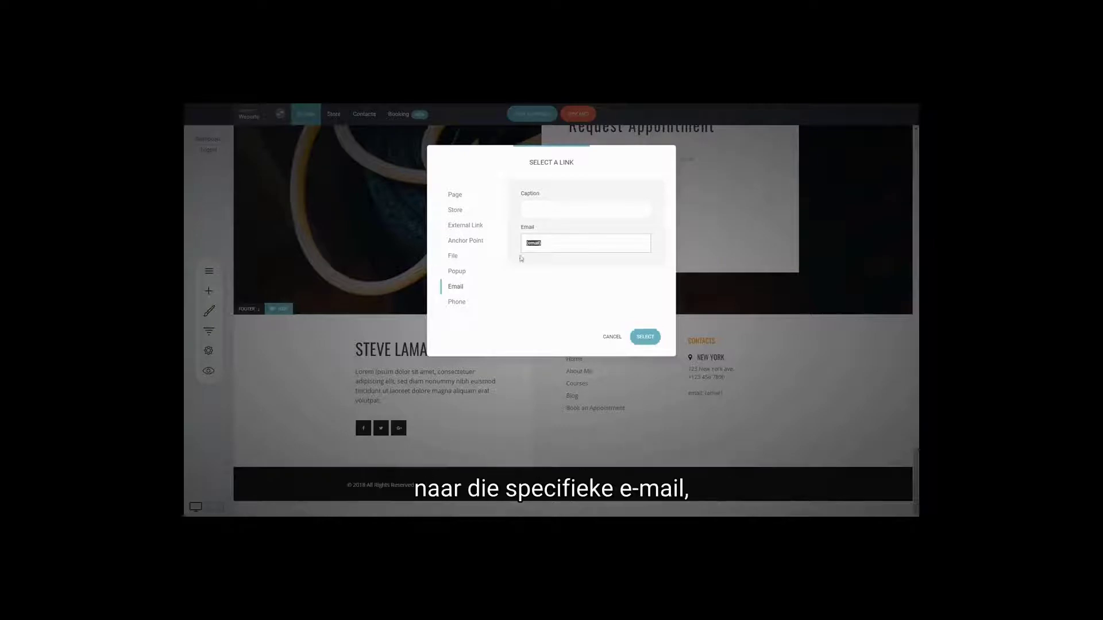
pyautogui.click(645, 338)
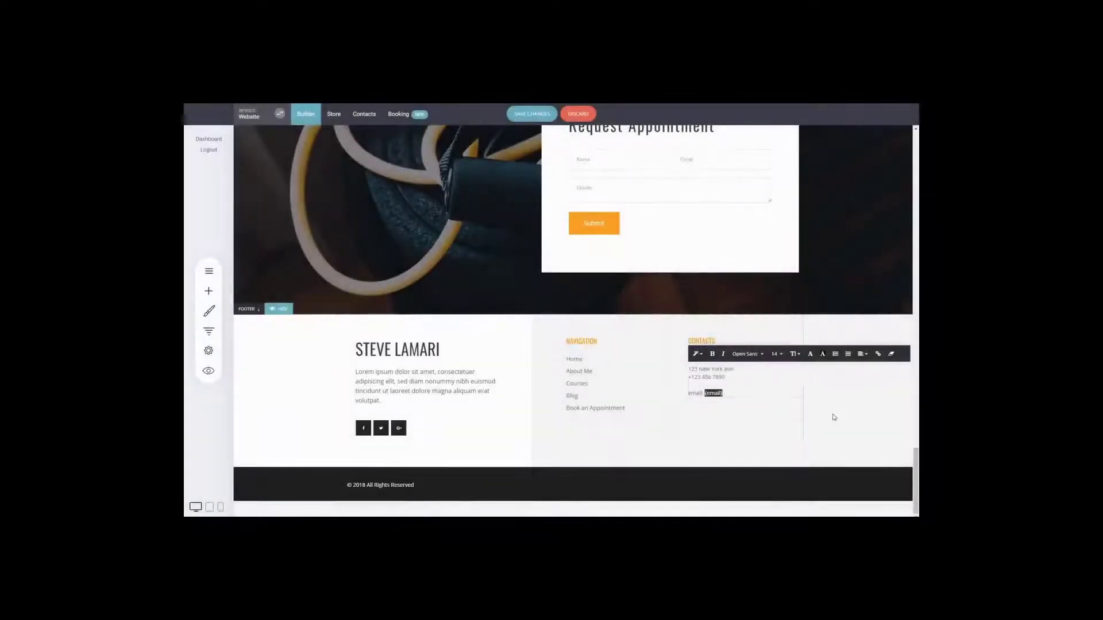
# Step: Save the page, then check the header and footer e-mail in the website preview
pyautogui.click(532, 113)
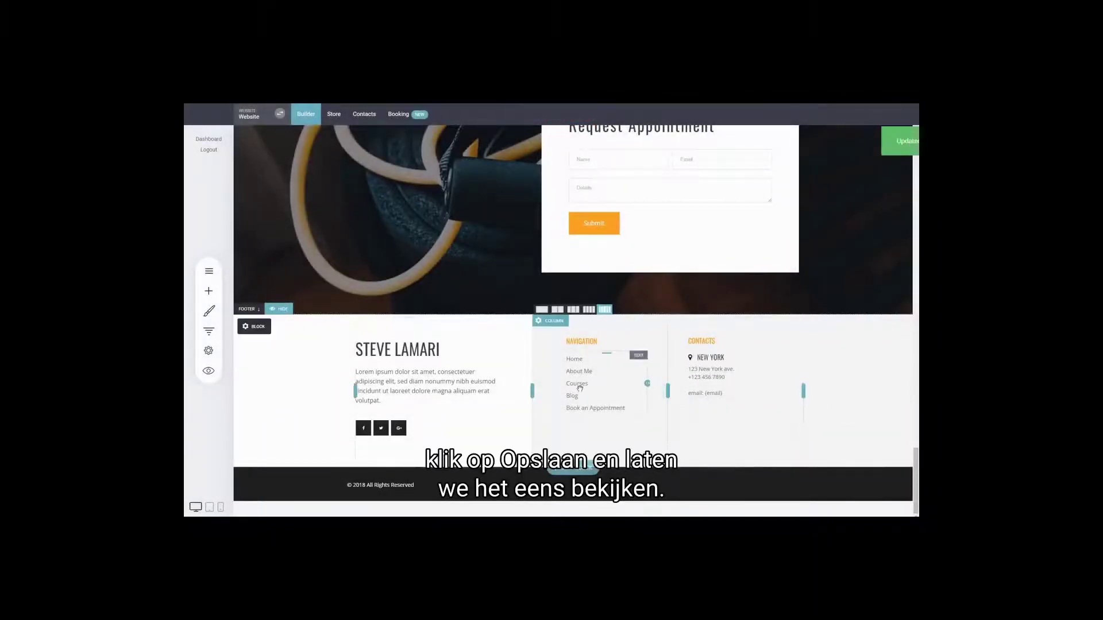
pyautogui.moveTo(916, 434); pyautogui.dragTo(917, 166)
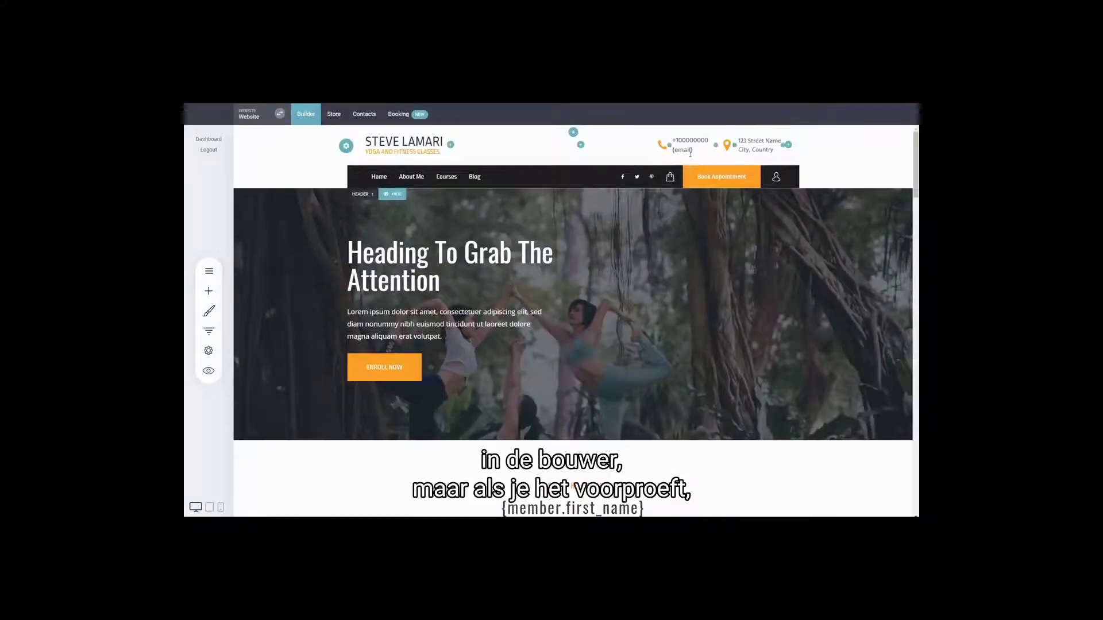
pyautogui.click(209, 372)
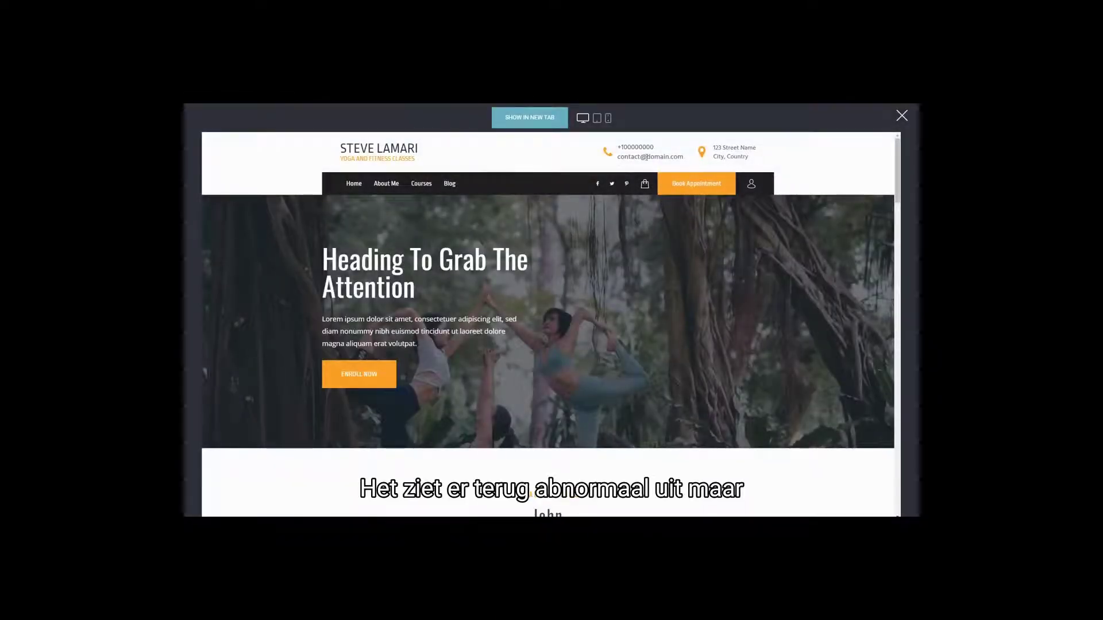
pyautogui.moveTo(897, 195); pyautogui.dragTo(900, 495)
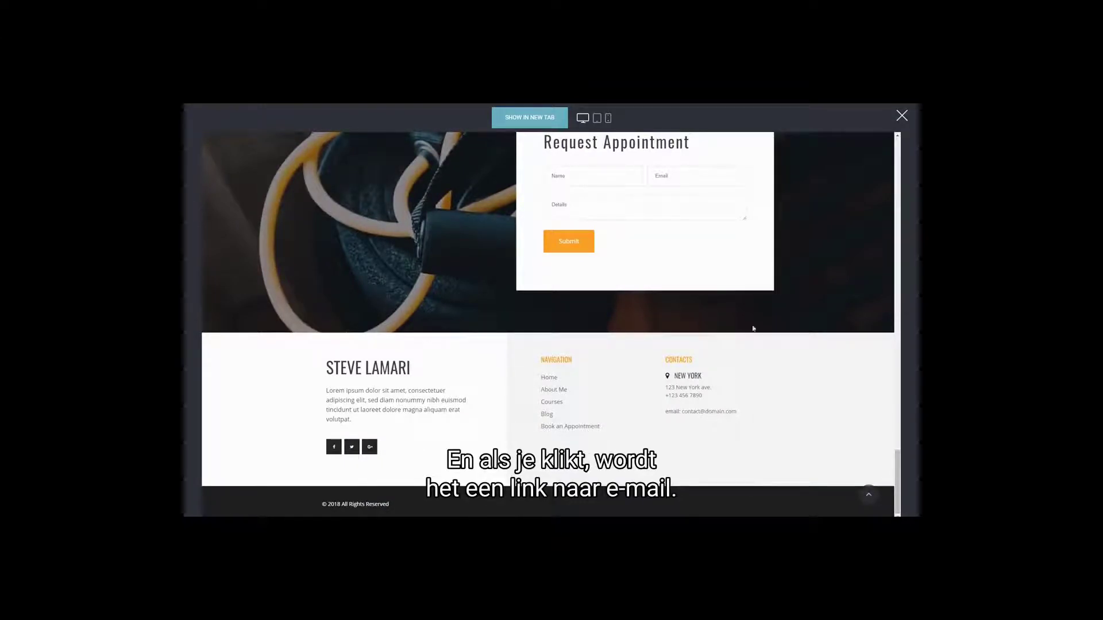
pyautogui.click(901, 116)
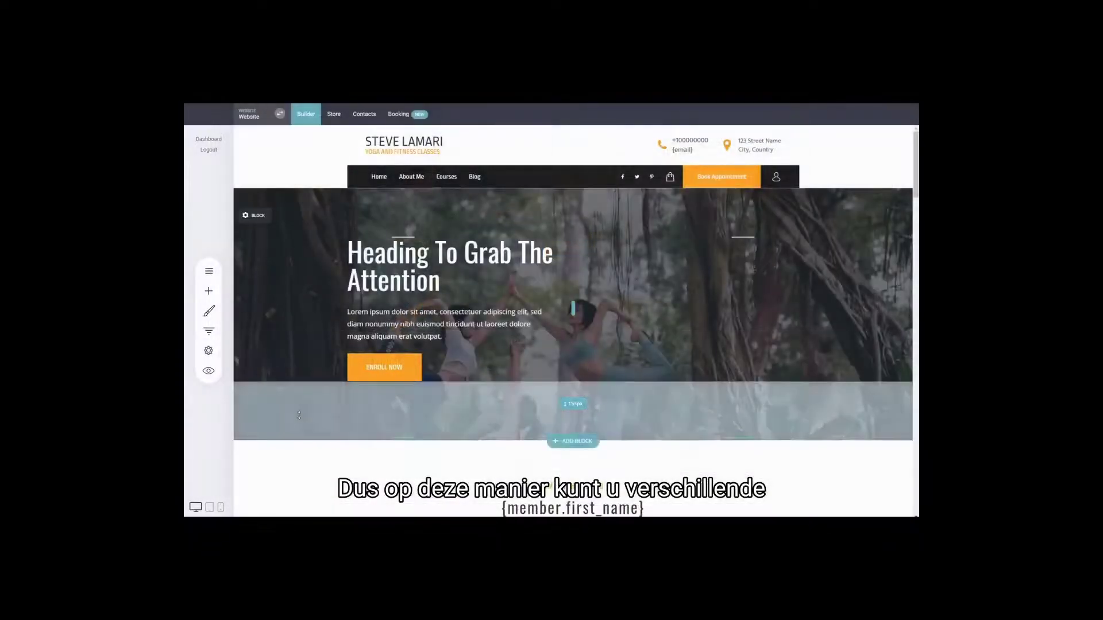
# Step: Go to Website Settings > Personalization and open, then cancel, the email tag editor
pyautogui.click(209, 351)
pyautogui.click(258, 270)
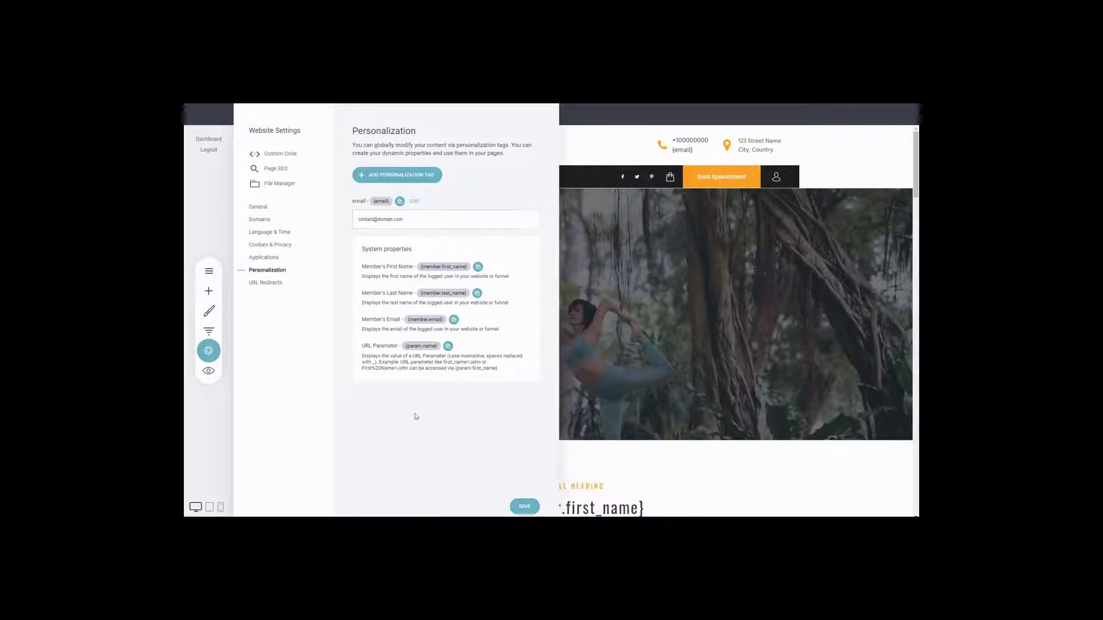
pyautogui.click(414, 202)
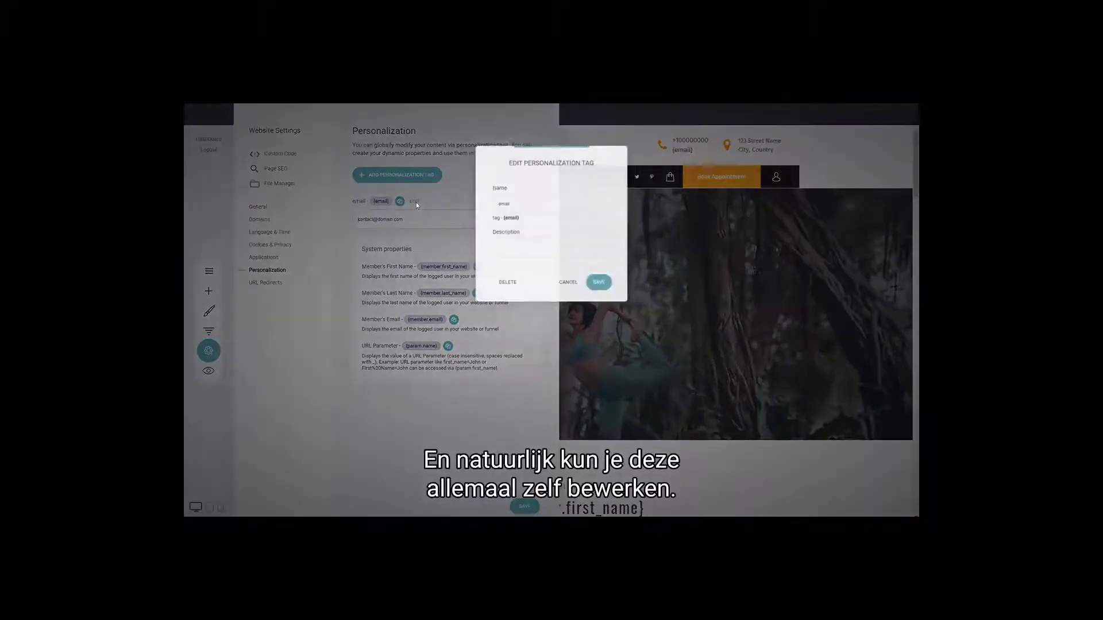
pyautogui.click(566, 282)
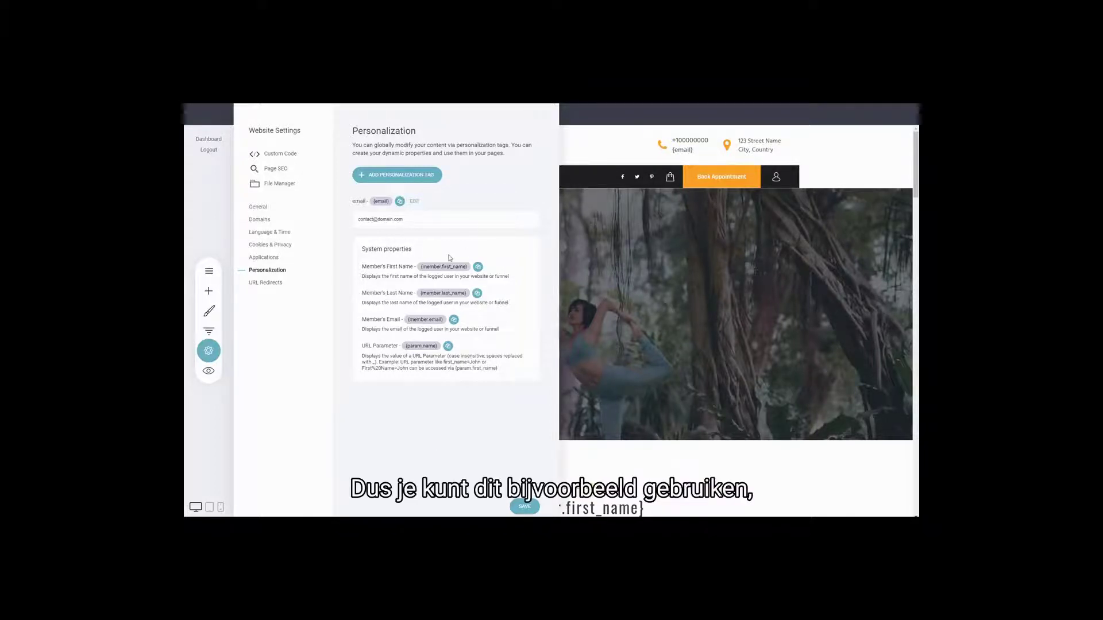
# Step: Copy the {member.first_name} tag and save the personalization settings
pyautogui.click(478, 268)
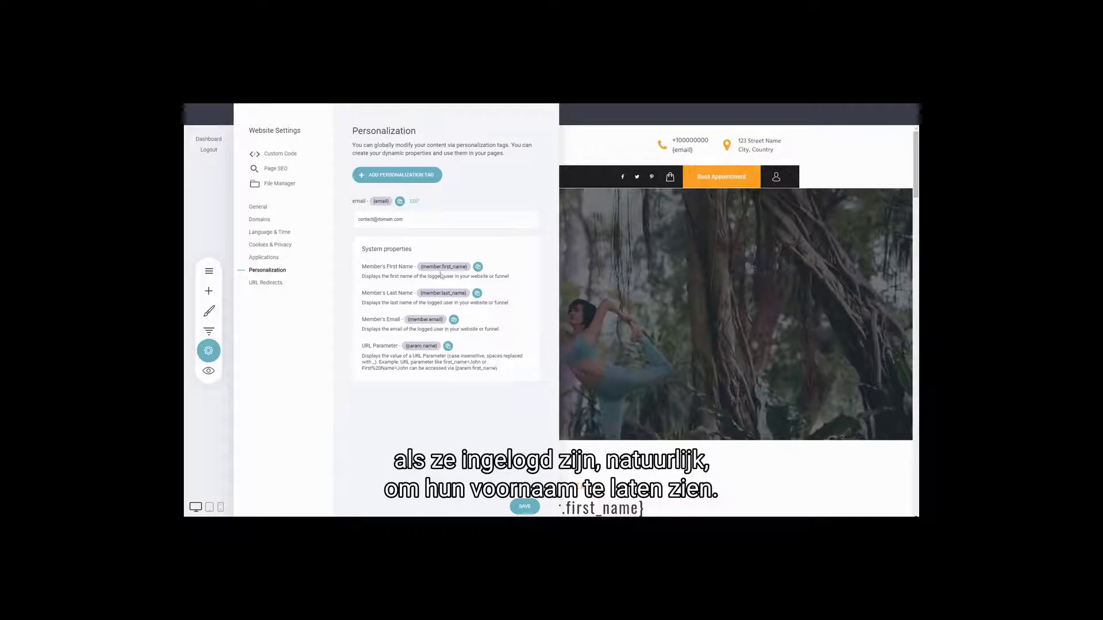
pyautogui.click(527, 508)
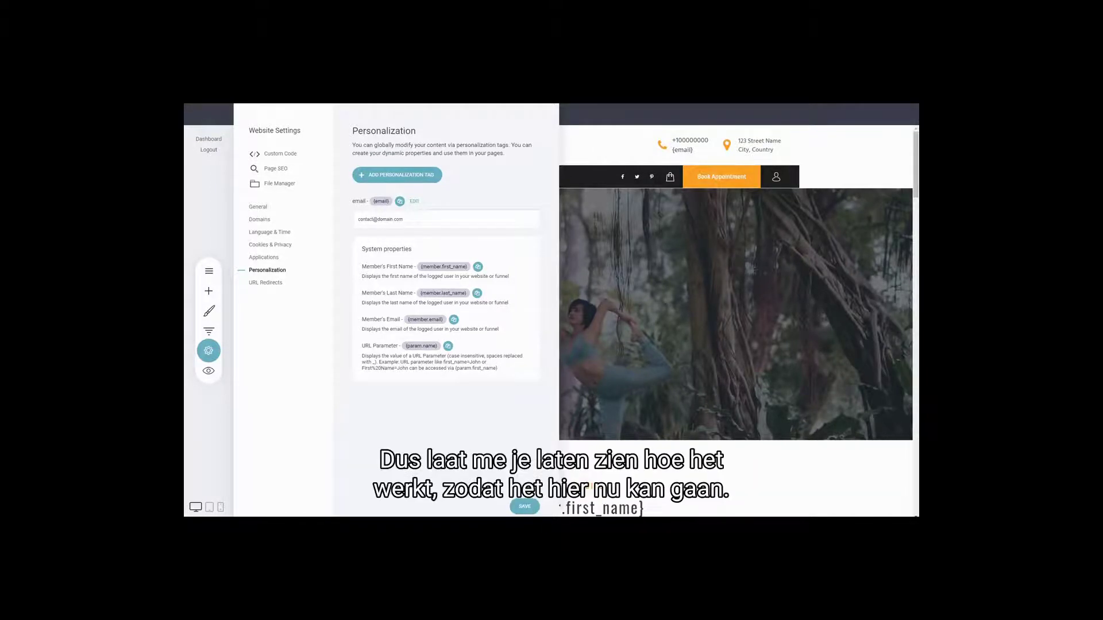
# Step: Edit the hero heading to 'Hi' plus a new line with '{member.first_name}, welcome back!', then save
pyautogui.click(686, 361)
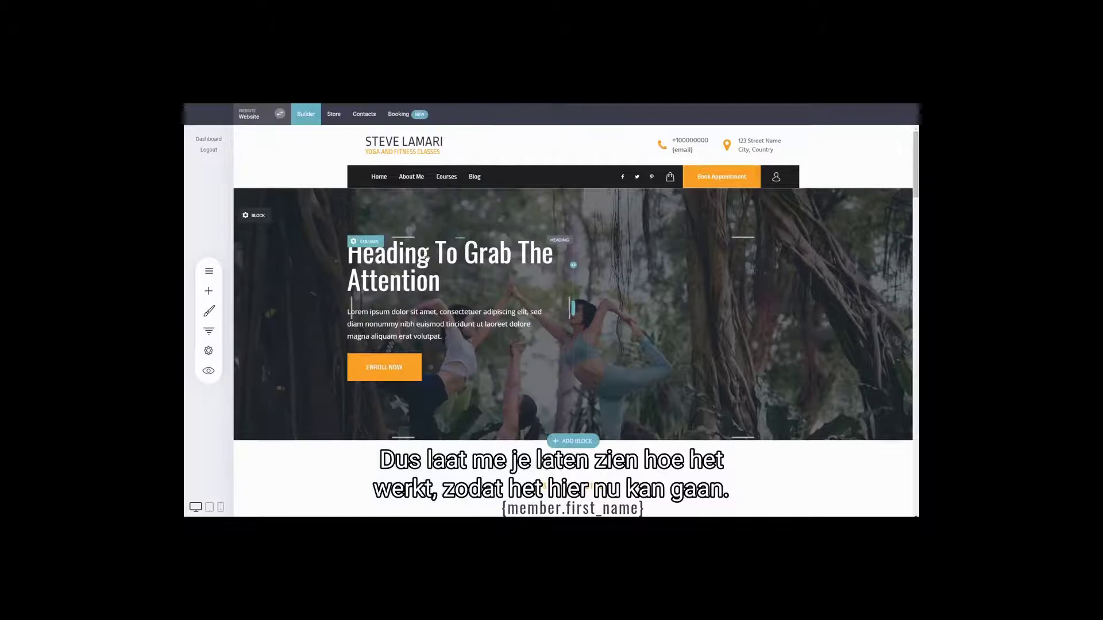
pyautogui.moveTo(437, 226)
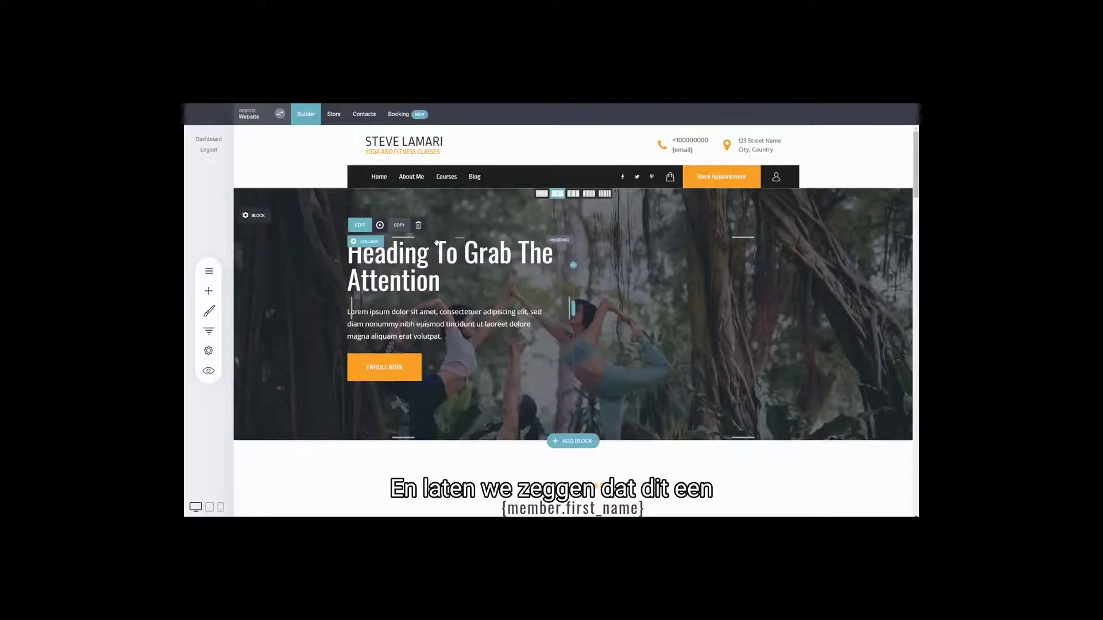
pyautogui.click(437, 266)
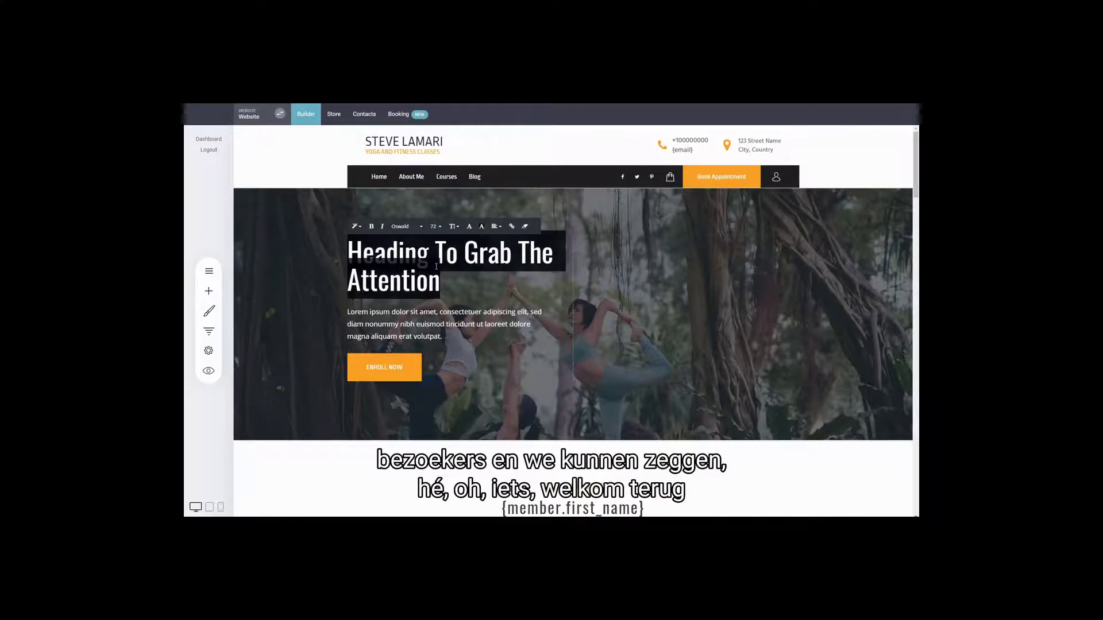
pyautogui.write('Hi')
pyautogui.press('Return')
pyautogui.hotkey('ctrl', 'v')
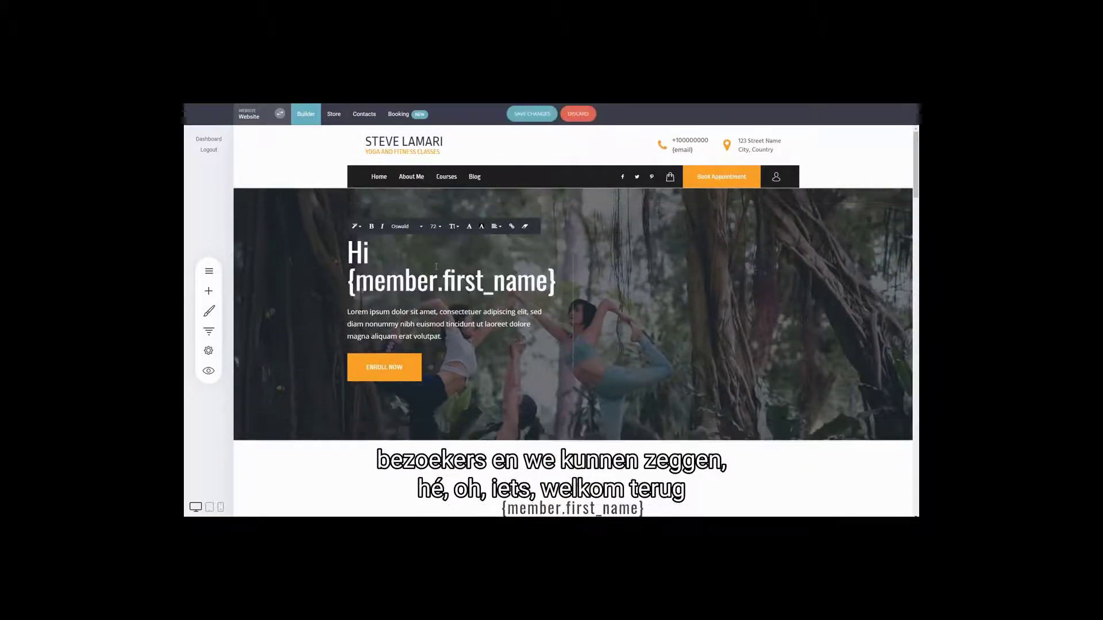
pyautogui.write(', wel')
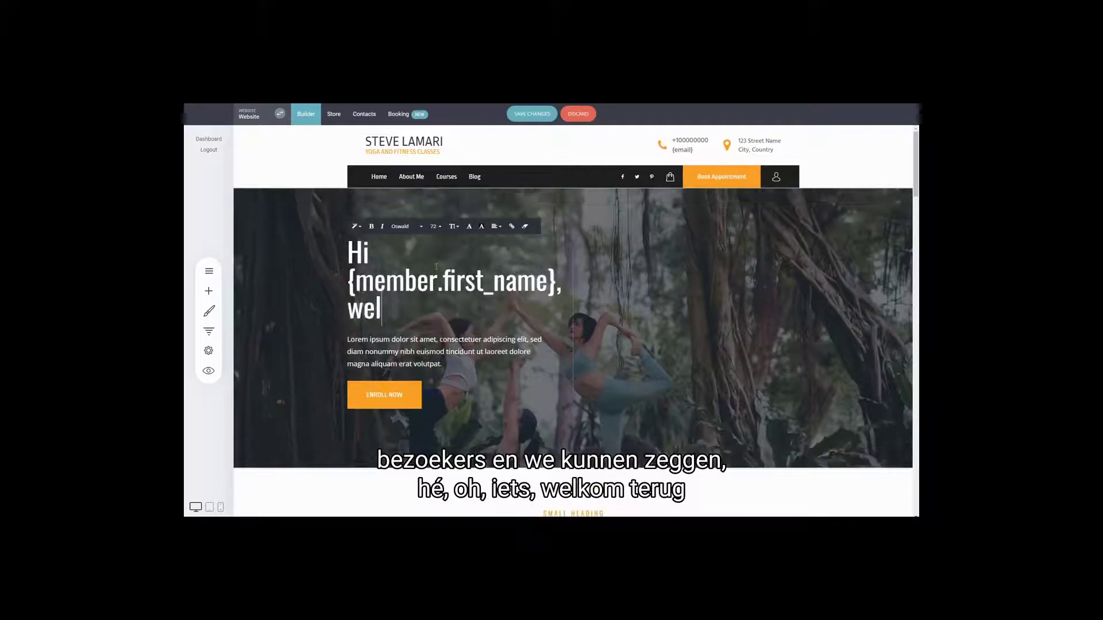
pyautogui.write('come back!')
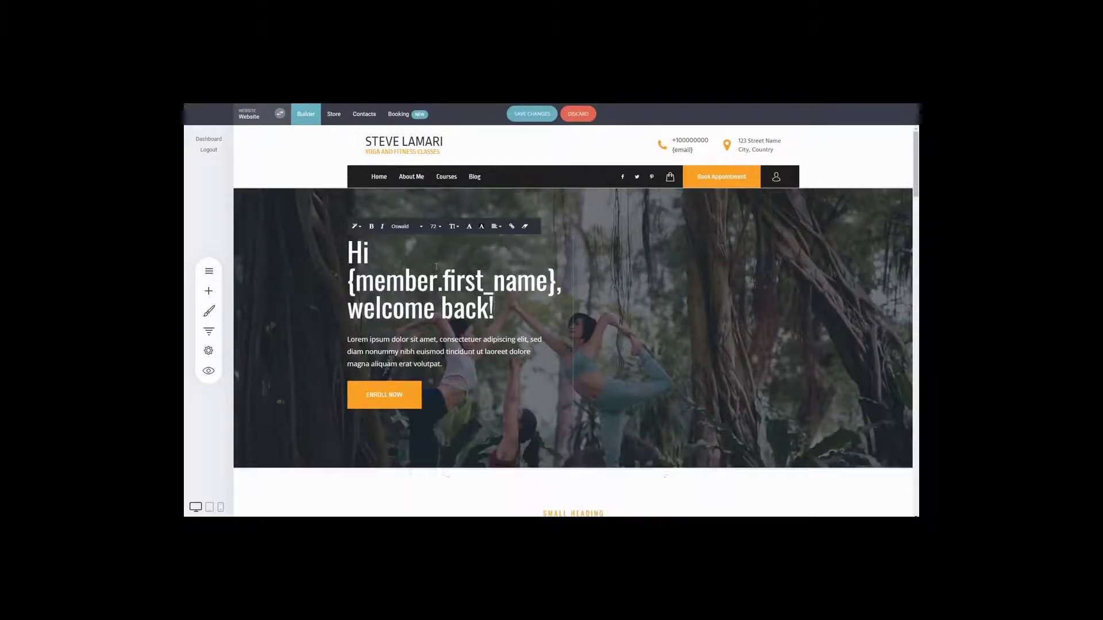
pyautogui.click(666, 299)
pyautogui.hotkey('ctrl', 's')
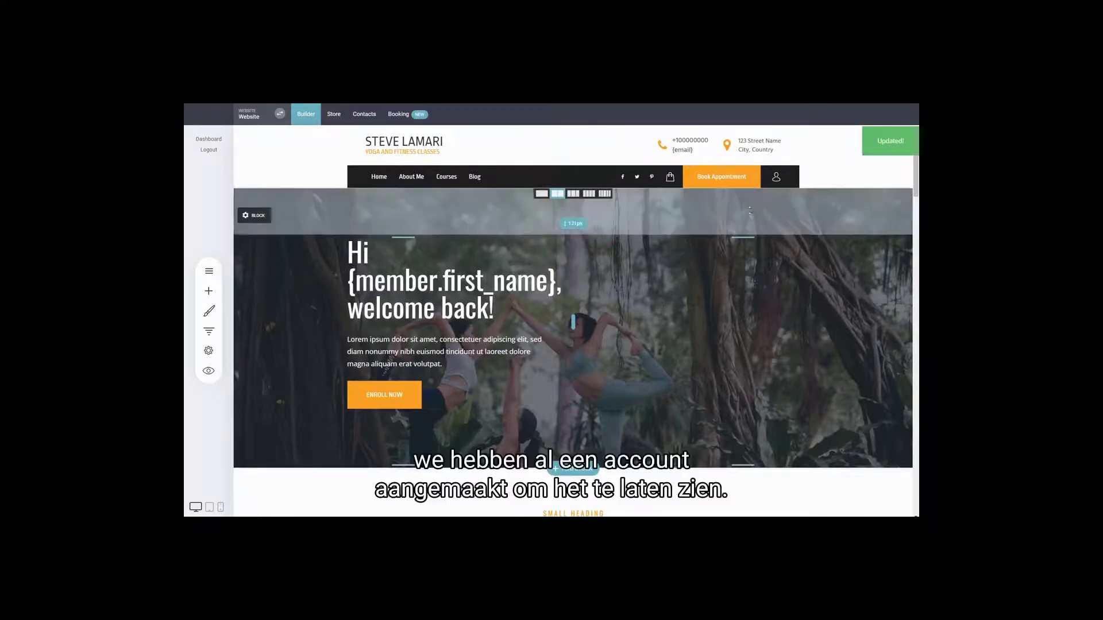
# Step: Preview the site and check the hero greeting shows the logged-in member's first name
pyautogui.click(209, 371)
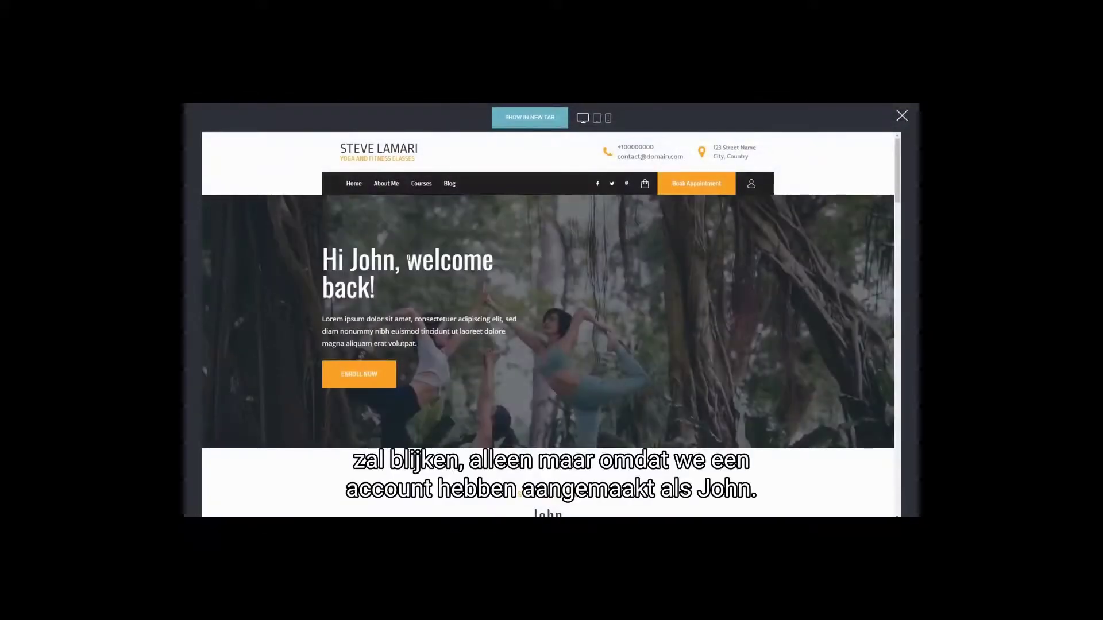
pyautogui.moveTo(396, 263); pyautogui.dragTo(357, 263)
pyautogui.click(506, 246)
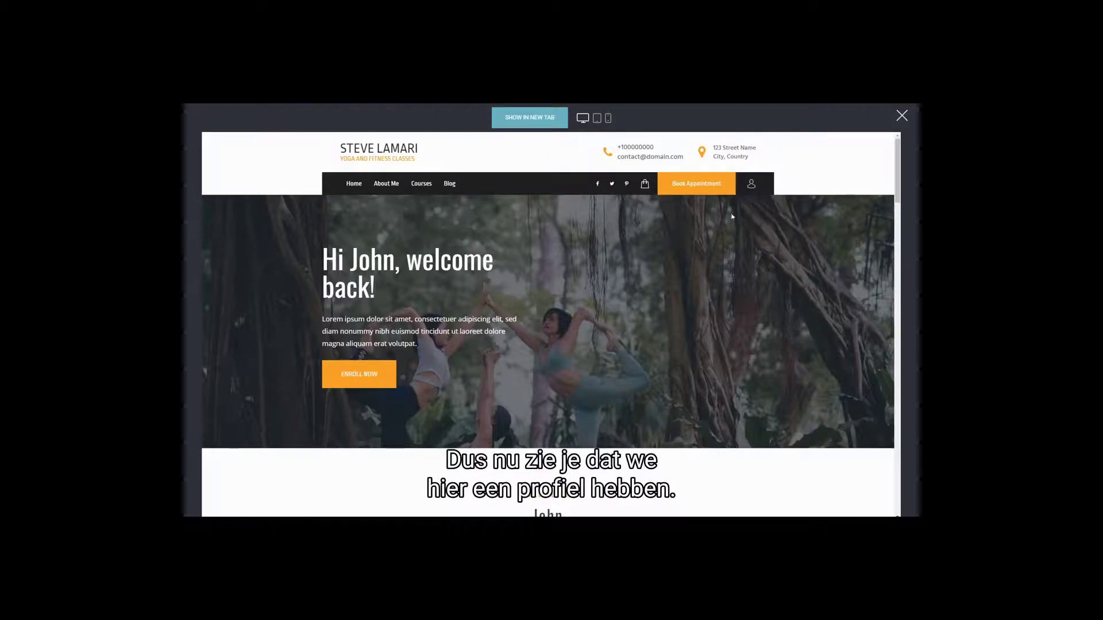
# Step: Change the member's first name in their profile, save, and return home to see the updated greeting
pyautogui.click(752, 187)
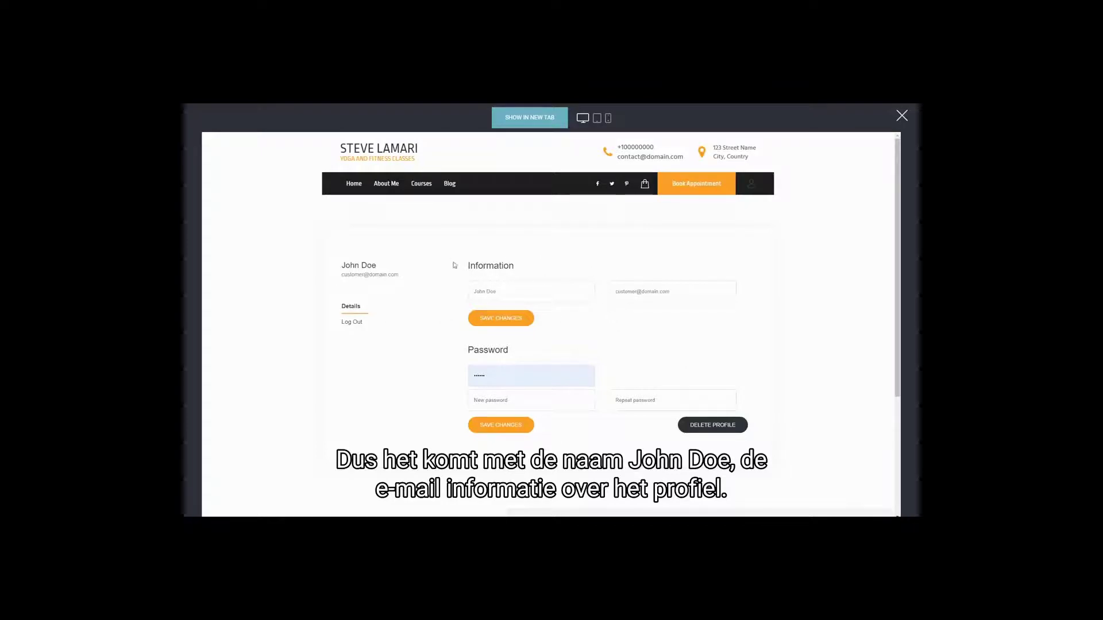
pyautogui.moveTo(506, 292); pyautogui.dragTo(459, 291)
pyautogui.write('Sara')
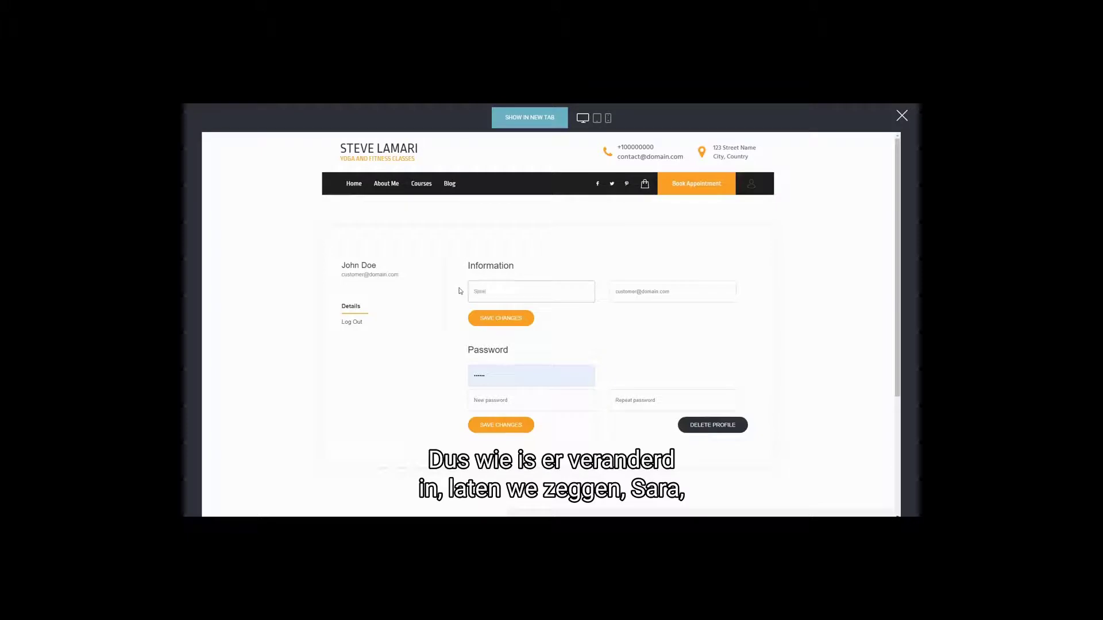
pyautogui.write('h')
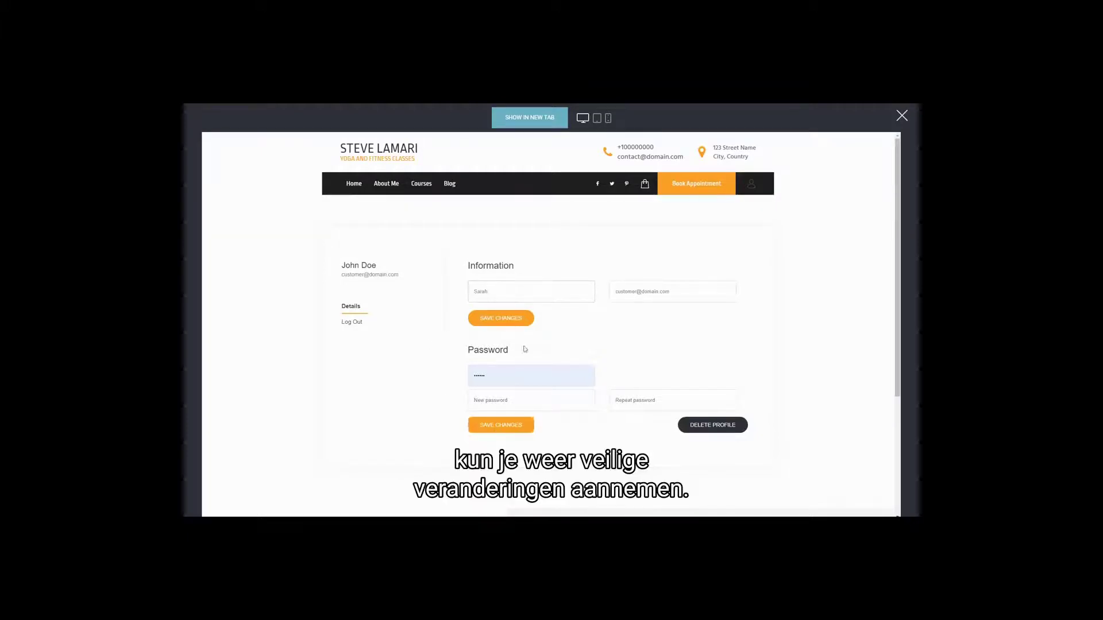
pyautogui.click(518, 321)
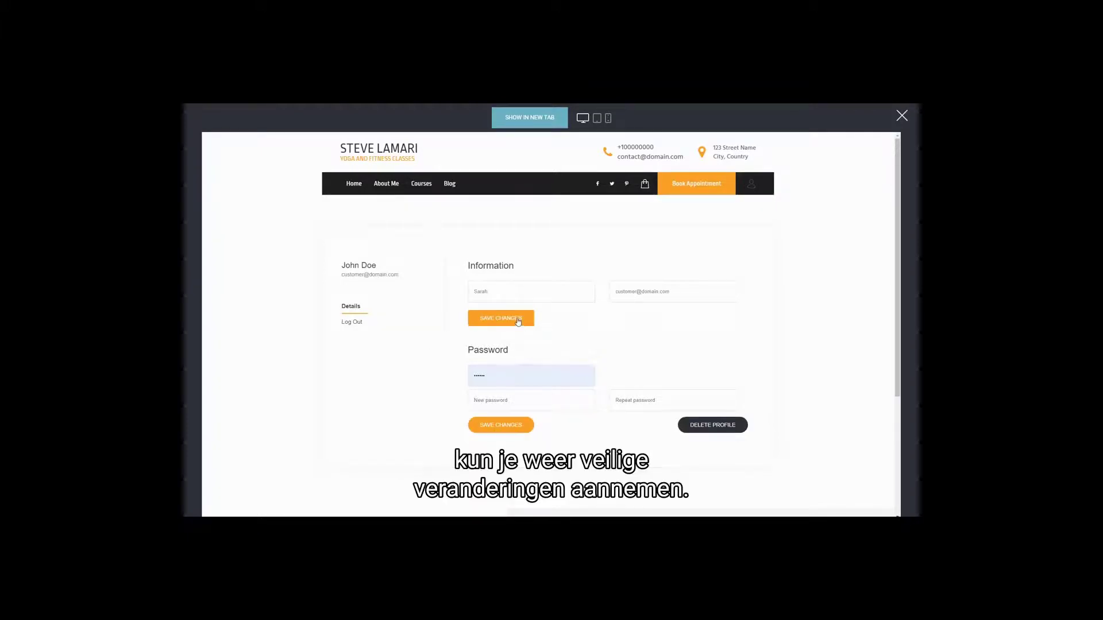
pyautogui.click(392, 151)
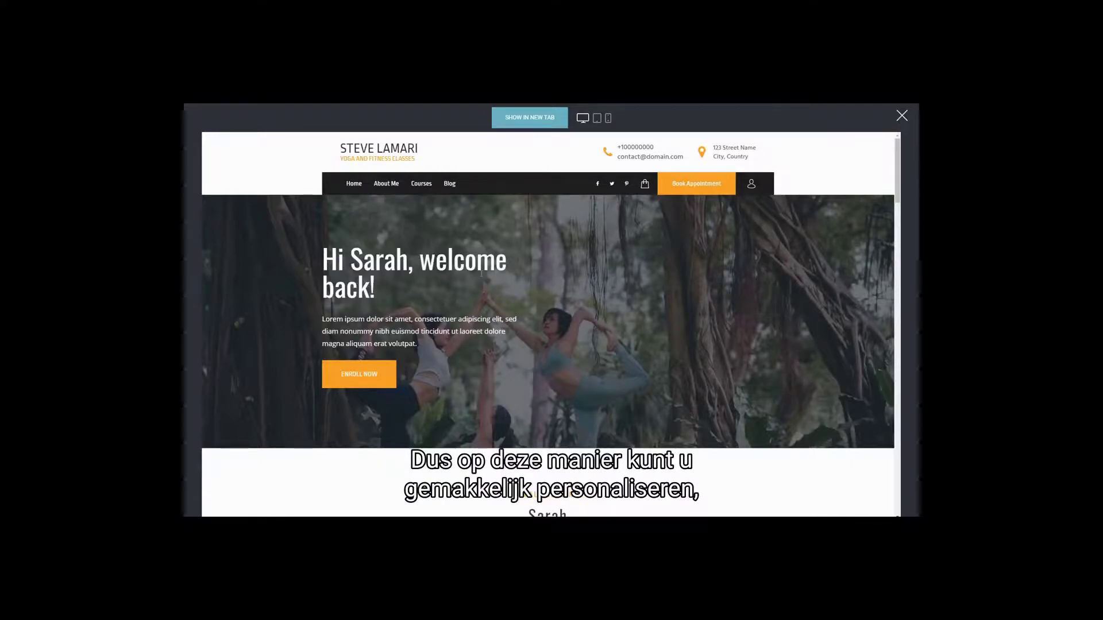
pyautogui.scroll(-3, 702, 342)
pyautogui.scroll(3, 528, 373)
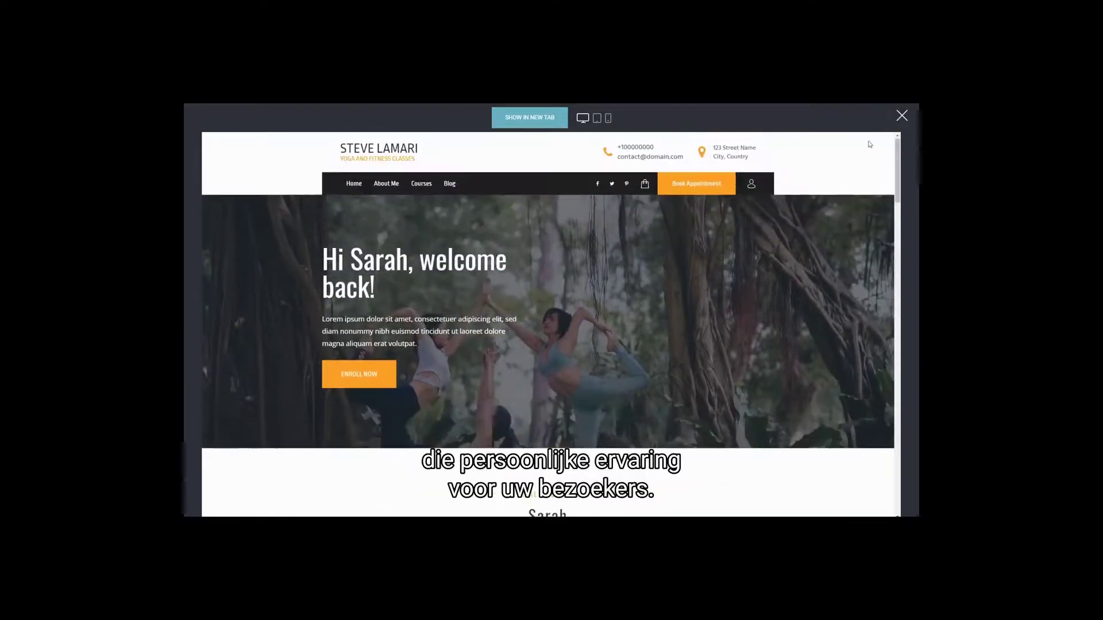
# Step: Close the preview and open Website Settings > Personalization
pyautogui.click(901, 117)
pyautogui.scroll(-3, 592, 387)
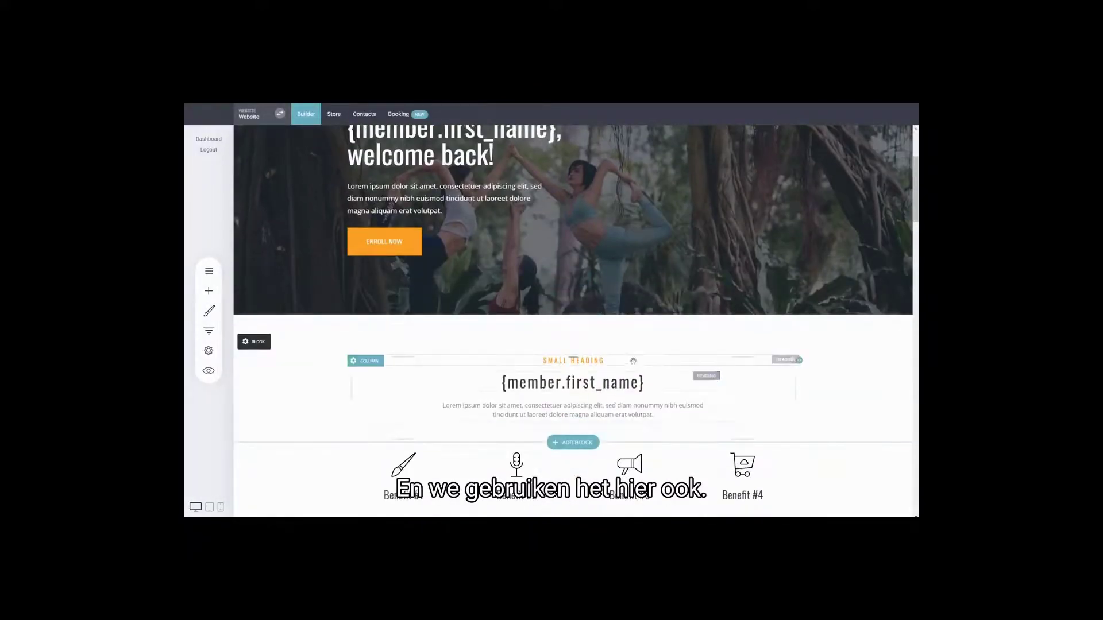
pyautogui.scroll(-3, 591, 386)
pyautogui.scroll(5, 643, 379)
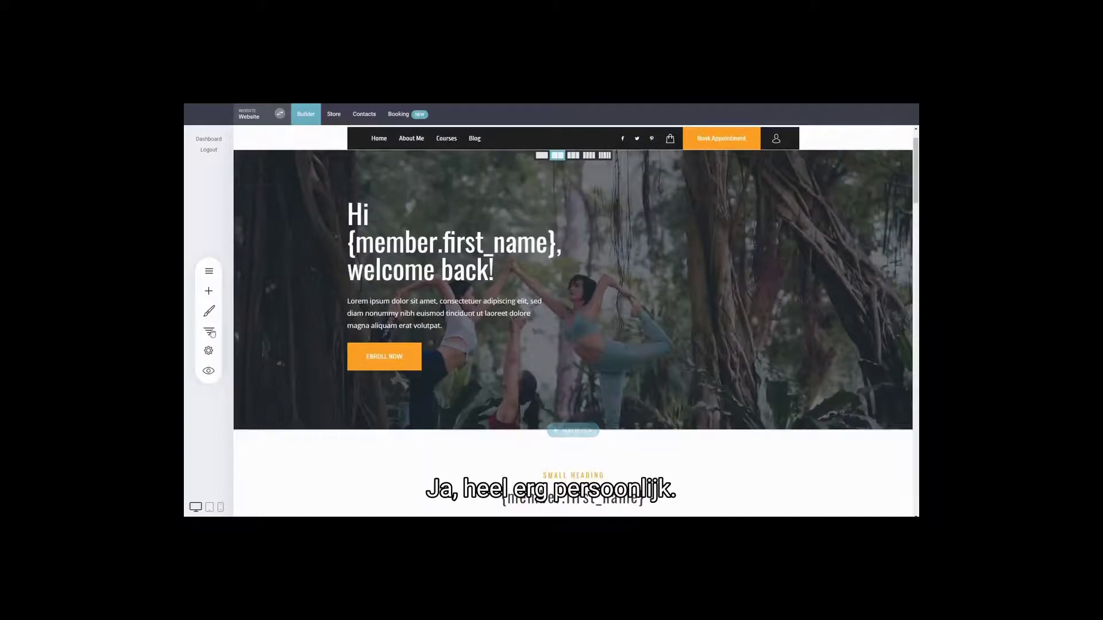
pyautogui.click(209, 352)
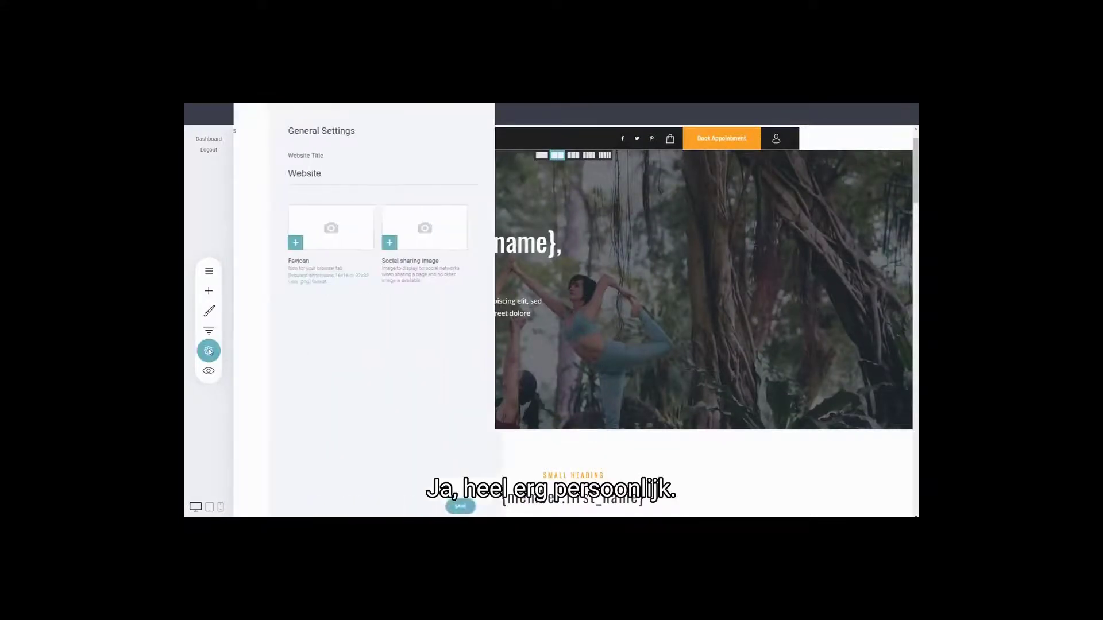
pyautogui.click(271, 271)
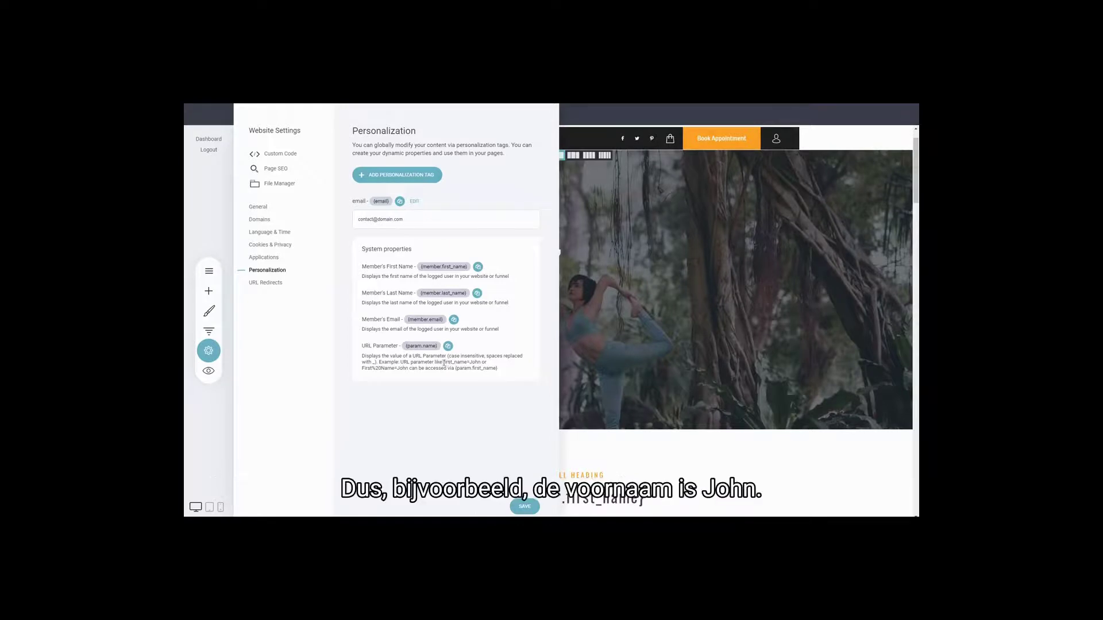
# Step: Highlight first_name and the param.first_name tag in the URL Parameter description
pyautogui.moveTo(444, 363); pyautogui.dragTo(467, 364)
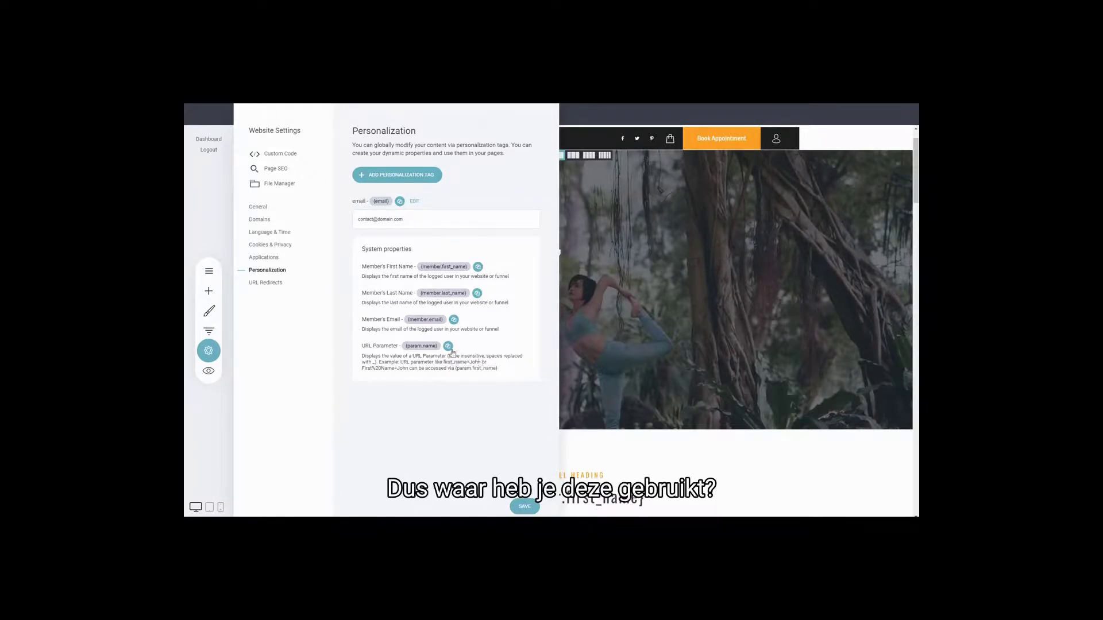
pyautogui.click(408, 348)
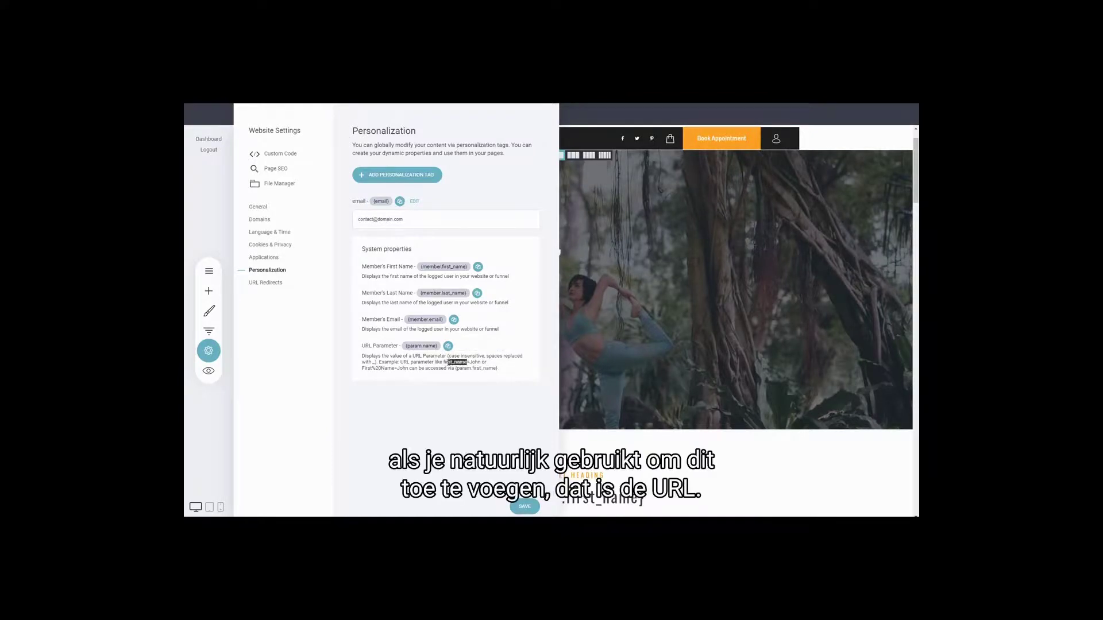
pyautogui.moveTo(467, 363); pyautogui.dragTo(444, 363)
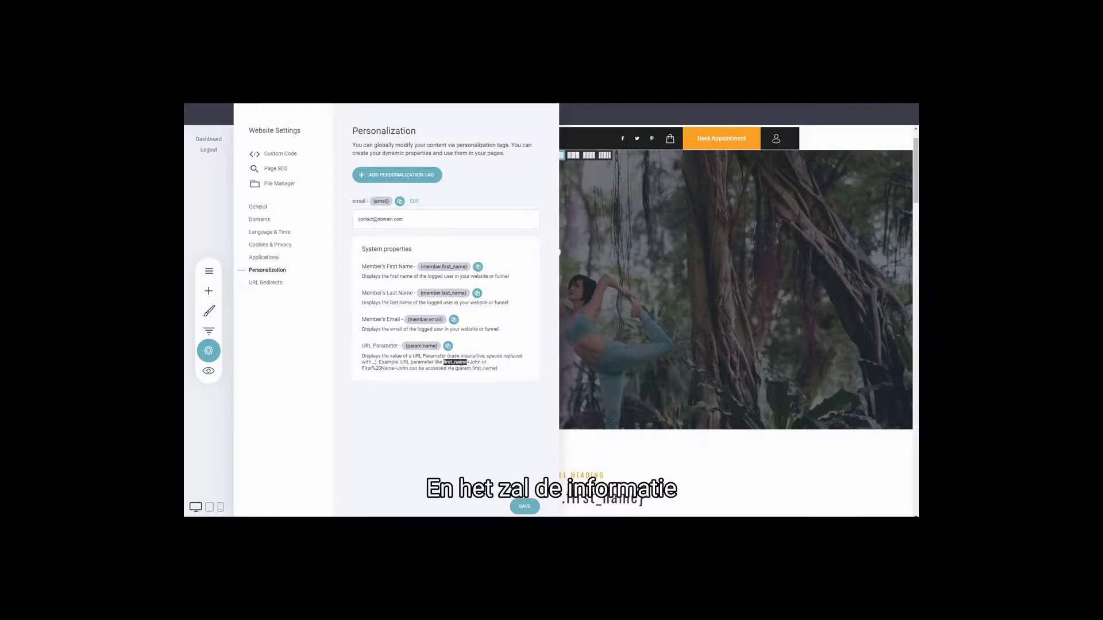
pyautogui.doubleClick(475, 363)
pyautogui.doubleClick(475, 362)
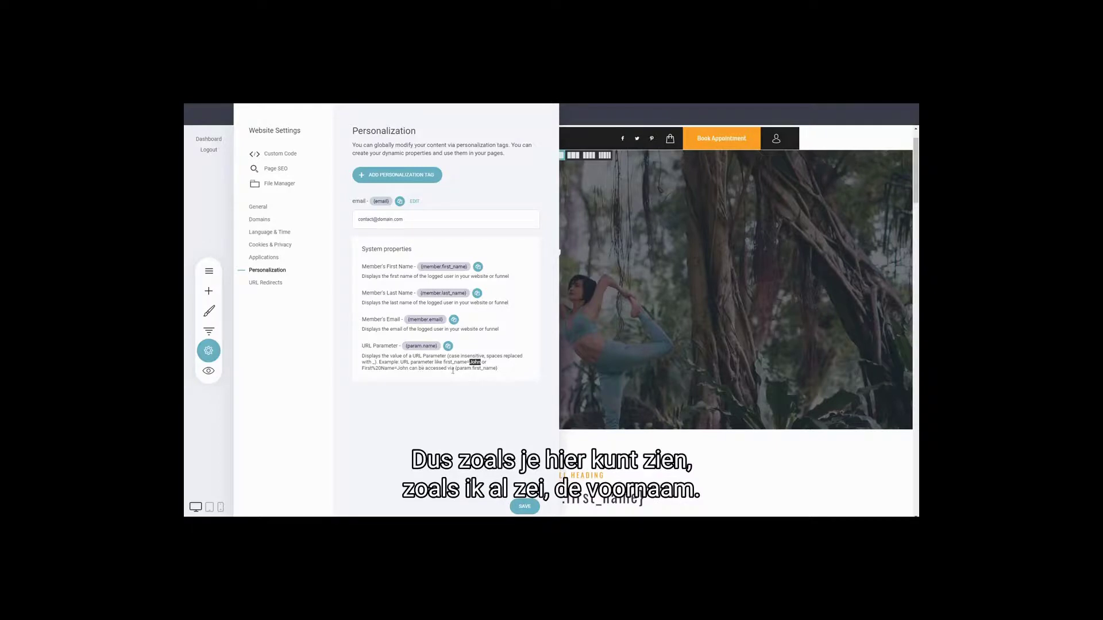
pyautogui.moveTo(457, 369); pyautogui.dragTo(499, 369)
pyautogui.click(503, 403)
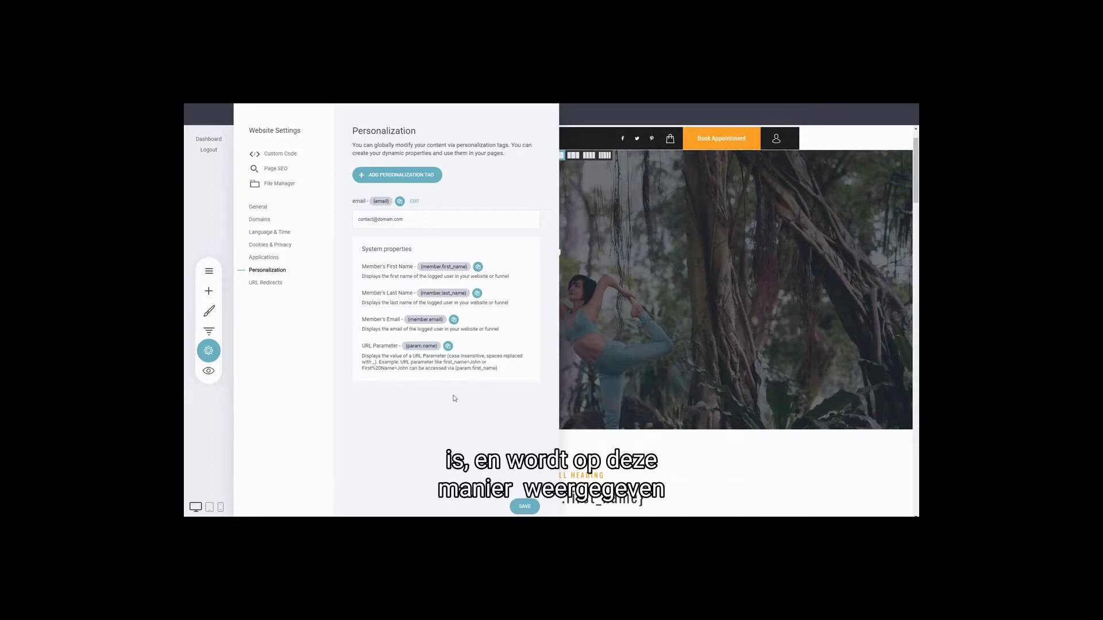
pyautogui.click(653, 296)
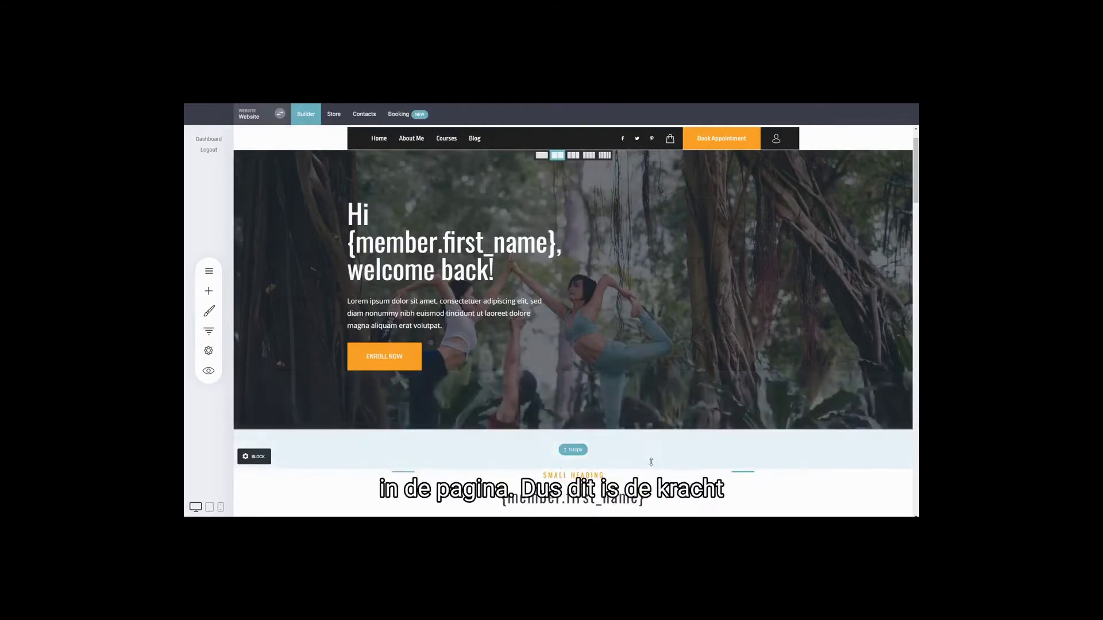
pyautogui.click(216, 358)
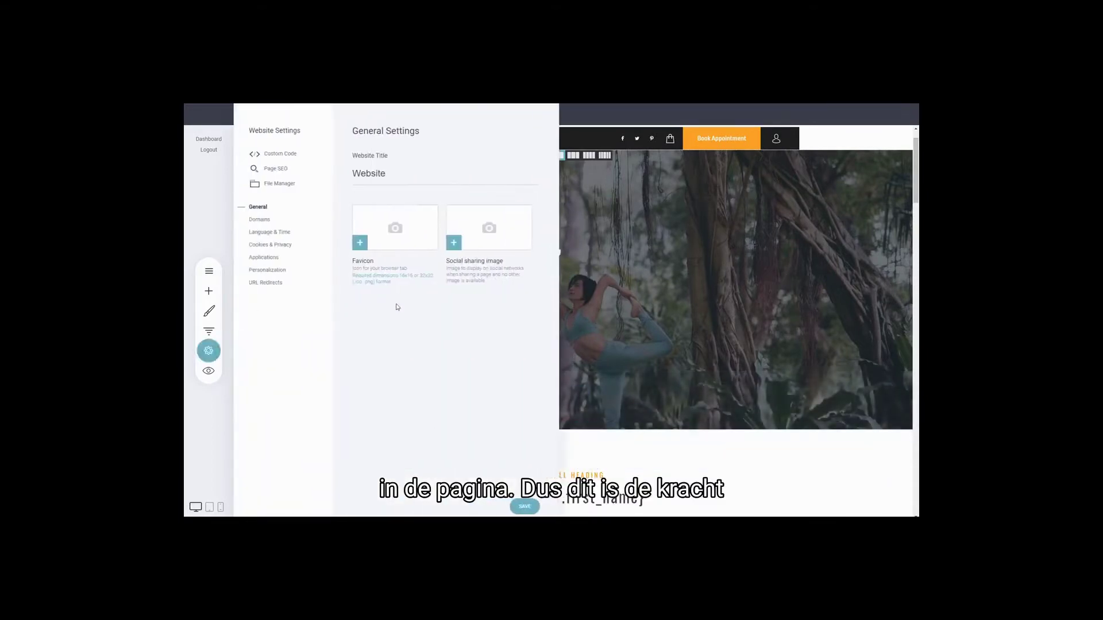
pyautogui.click(257, 270)
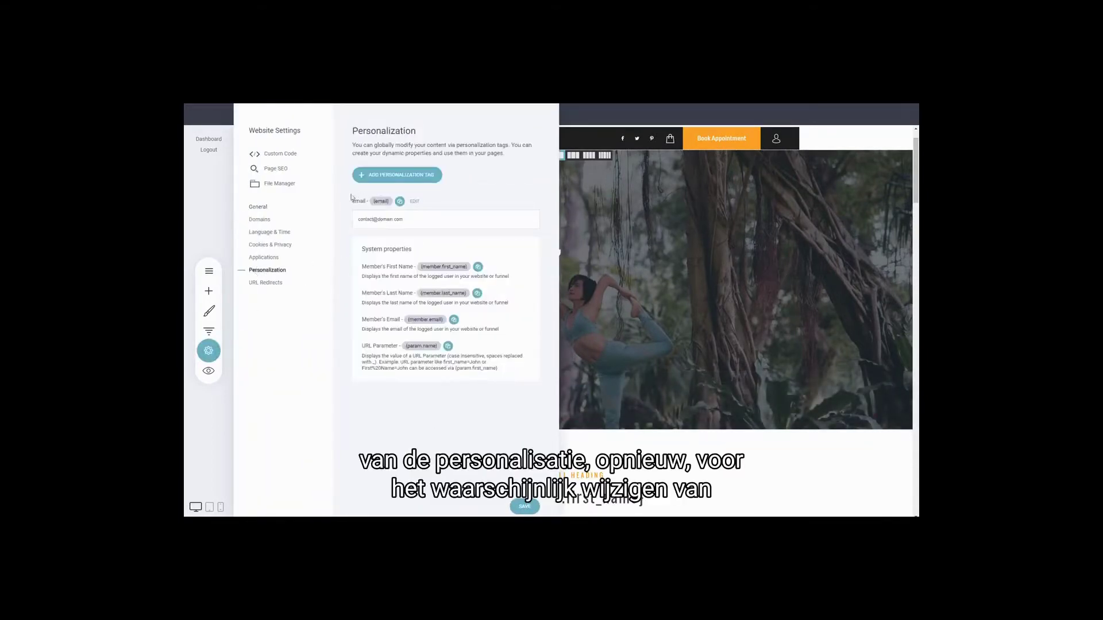